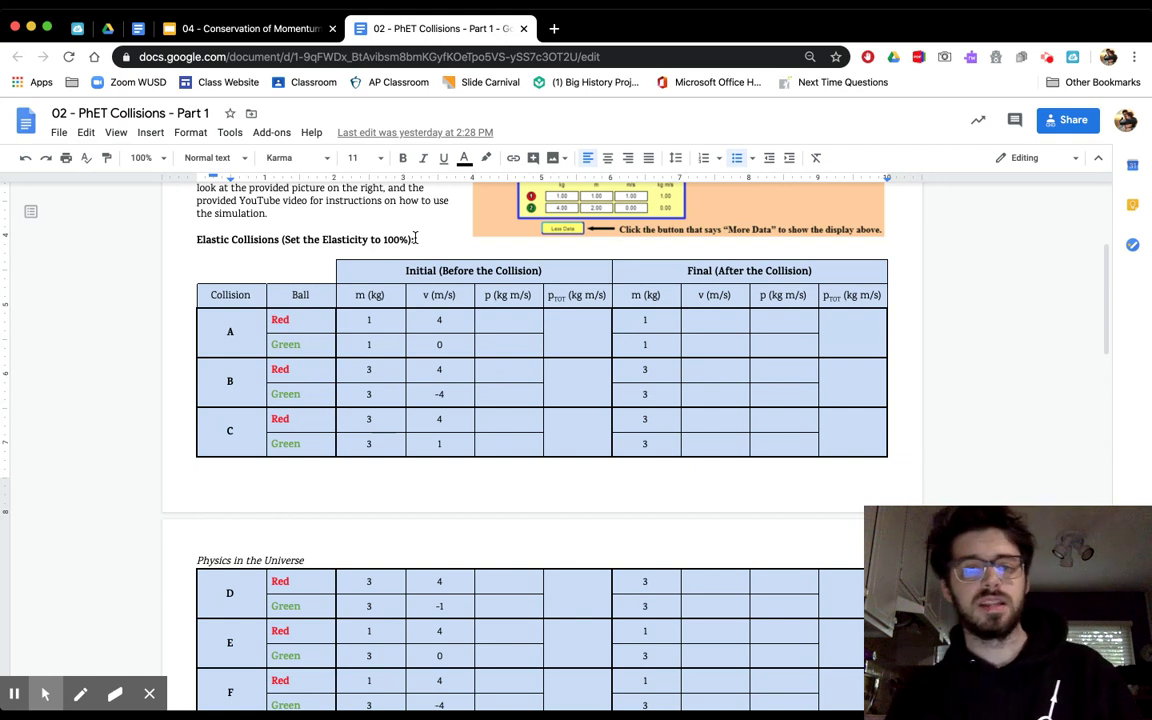
# Open the Collision Lab page from the worksheet's simulation link preview.
pyautogui.scroll(-10, 415, 238)
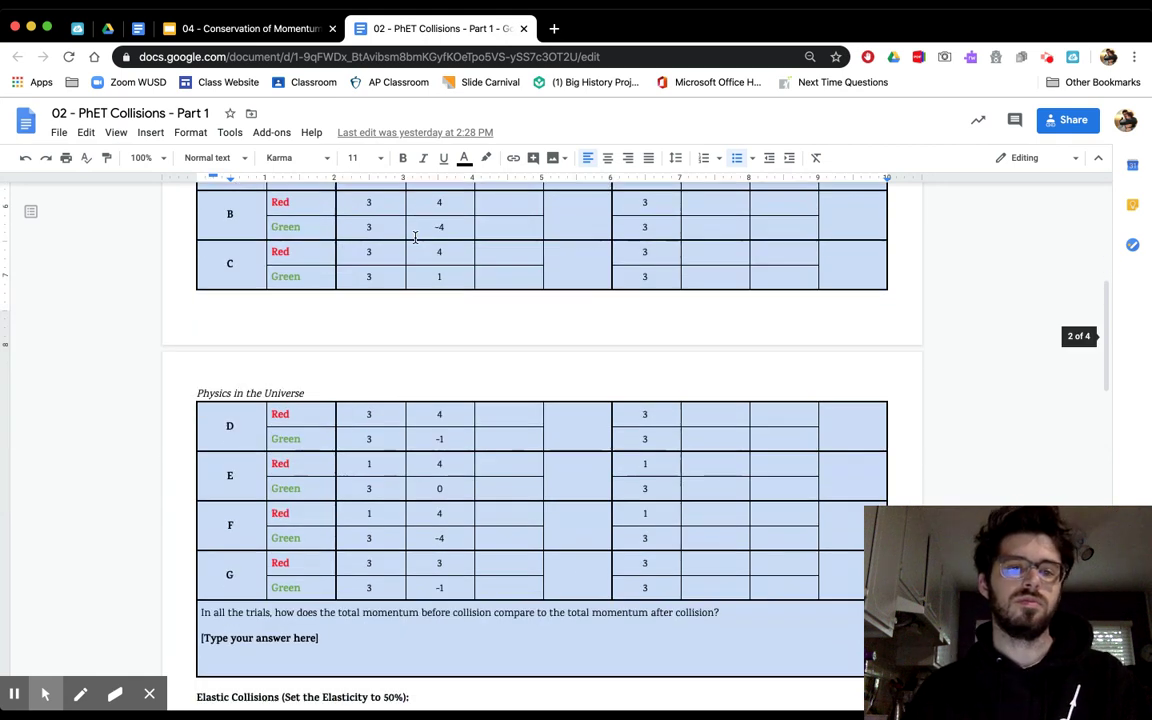
pyautogui.scroll(-1, 415, 238)
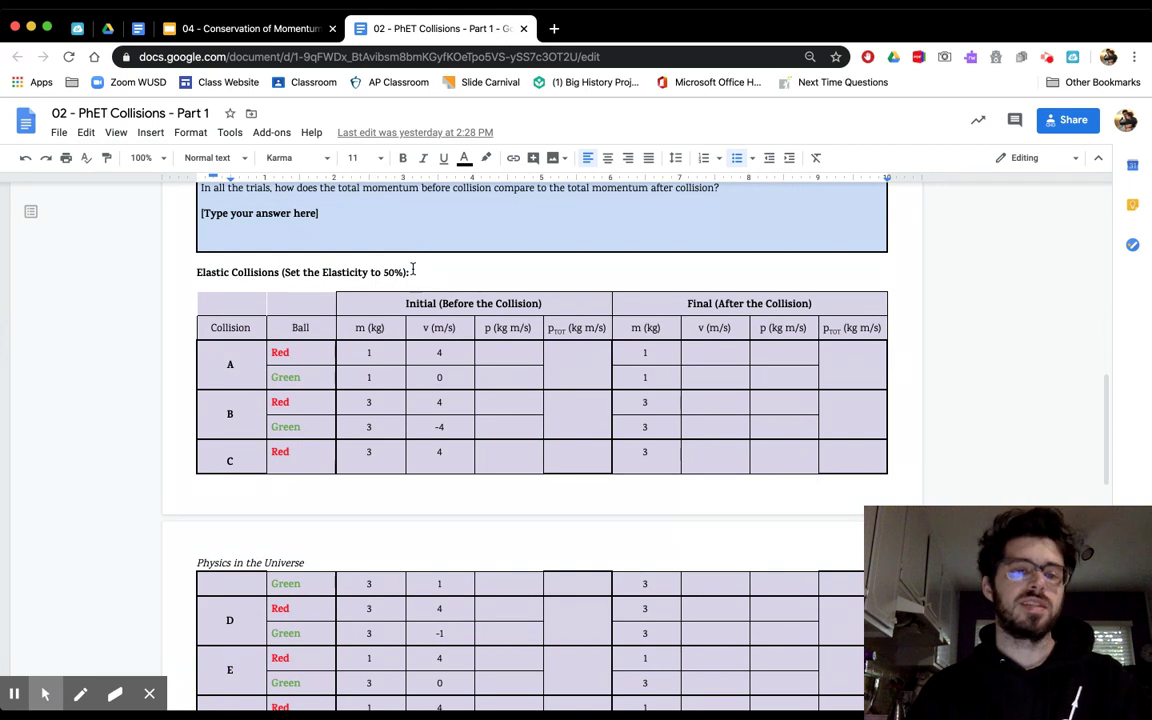
pyautogui.scroll(-6, 412, 268)
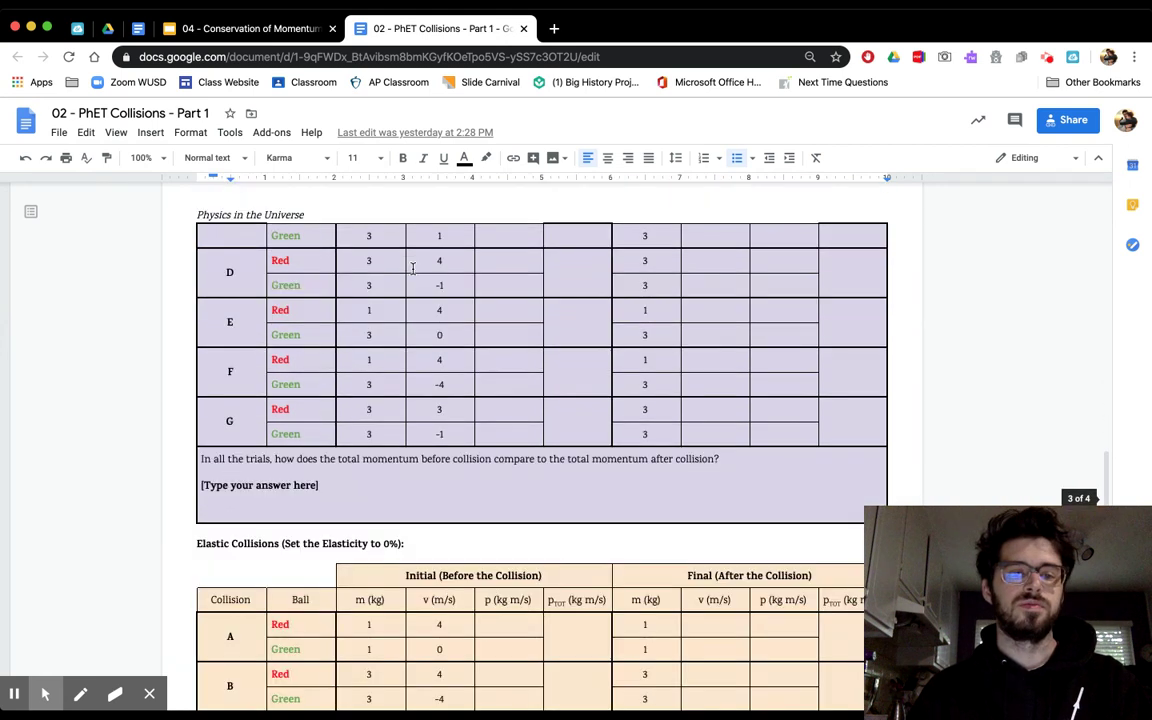
pyautogui.scroll(-3, 412, 268)
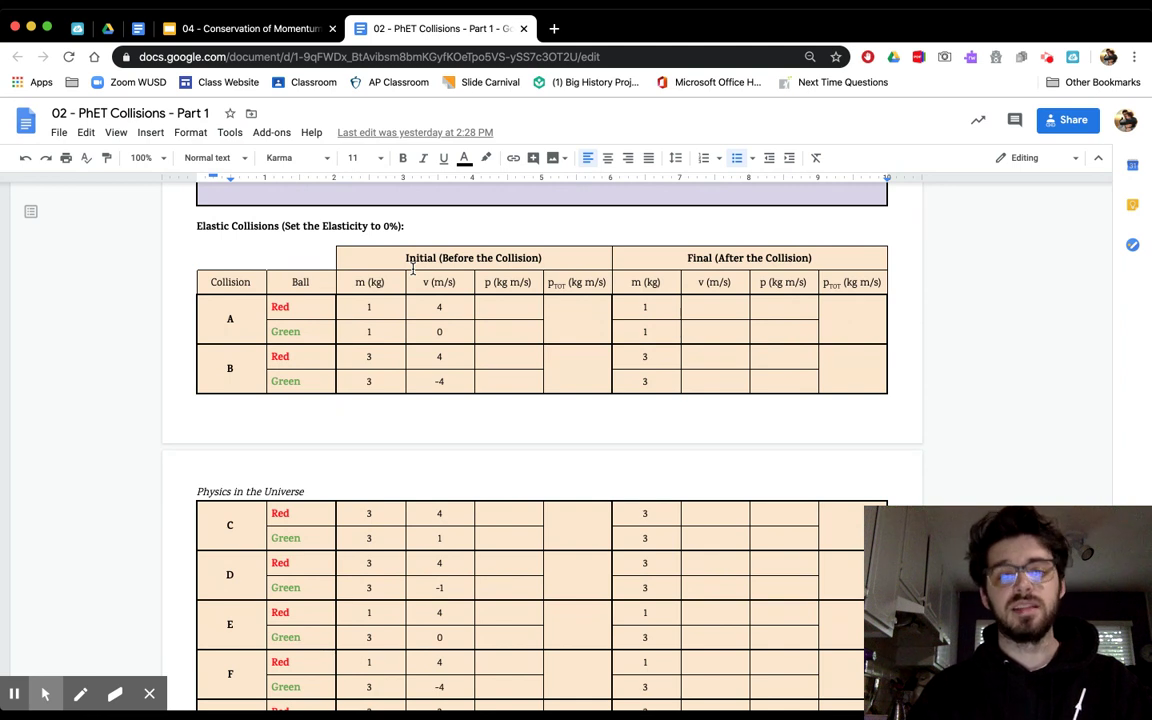
pyautogui.scroll(-2, 412, 268)
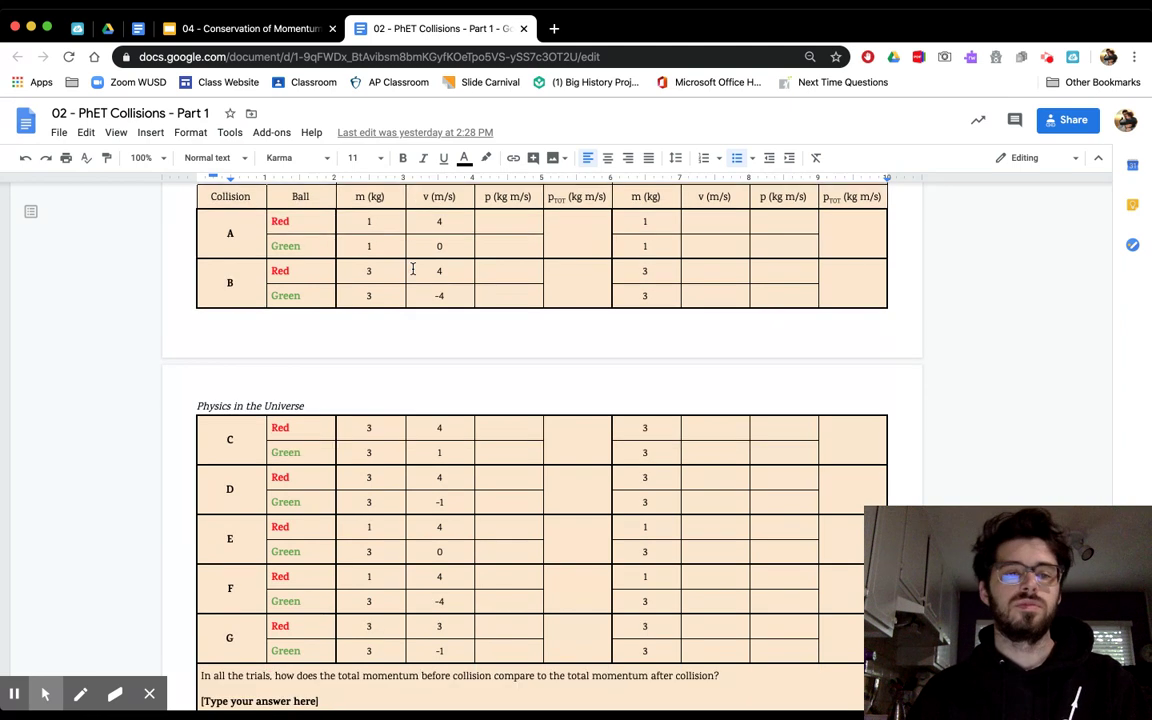
pyautogui.scroll(10, 412, 268)
pyautogui.scroll(-10, 412, 268)
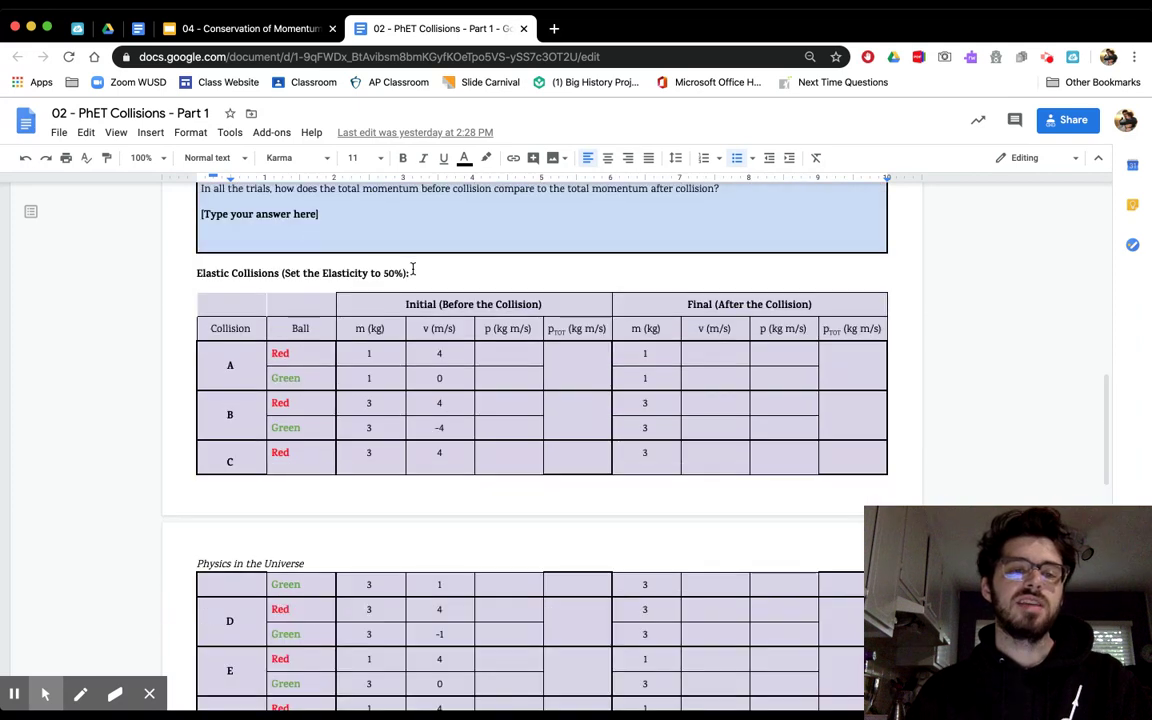
pyautogui.scroll(12, 412, 268)
pyautogui.scroll(5, 412, 268)
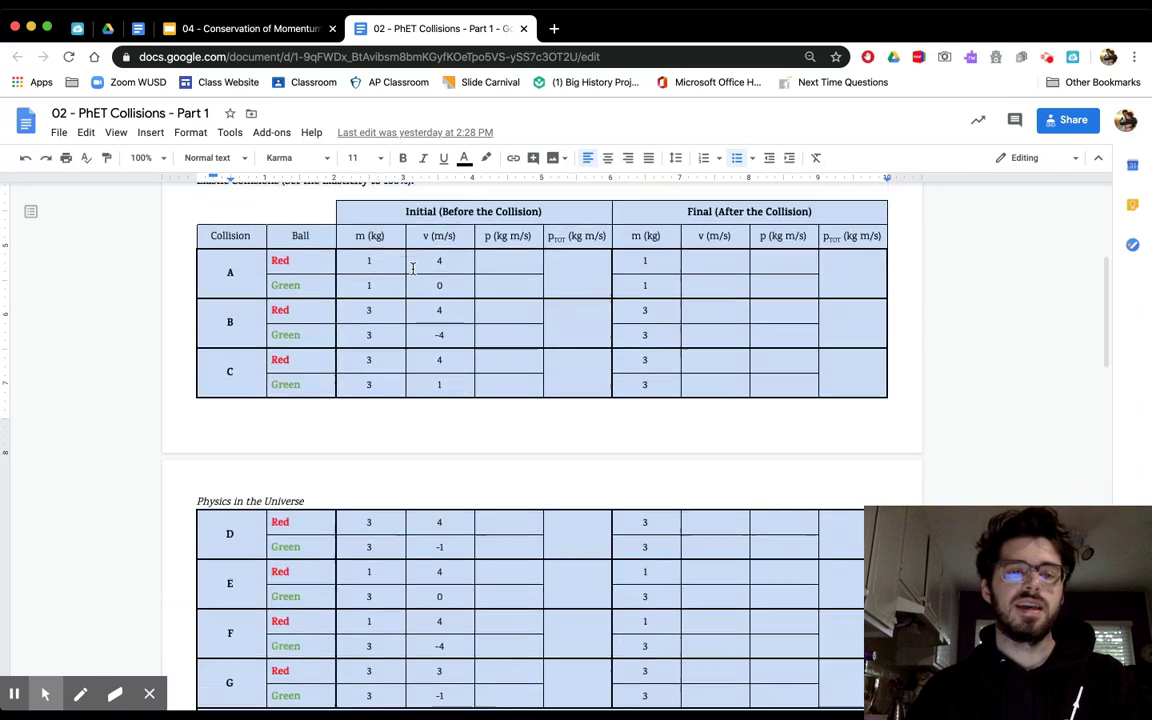
pyautogui.scroll(2, 412, 268)
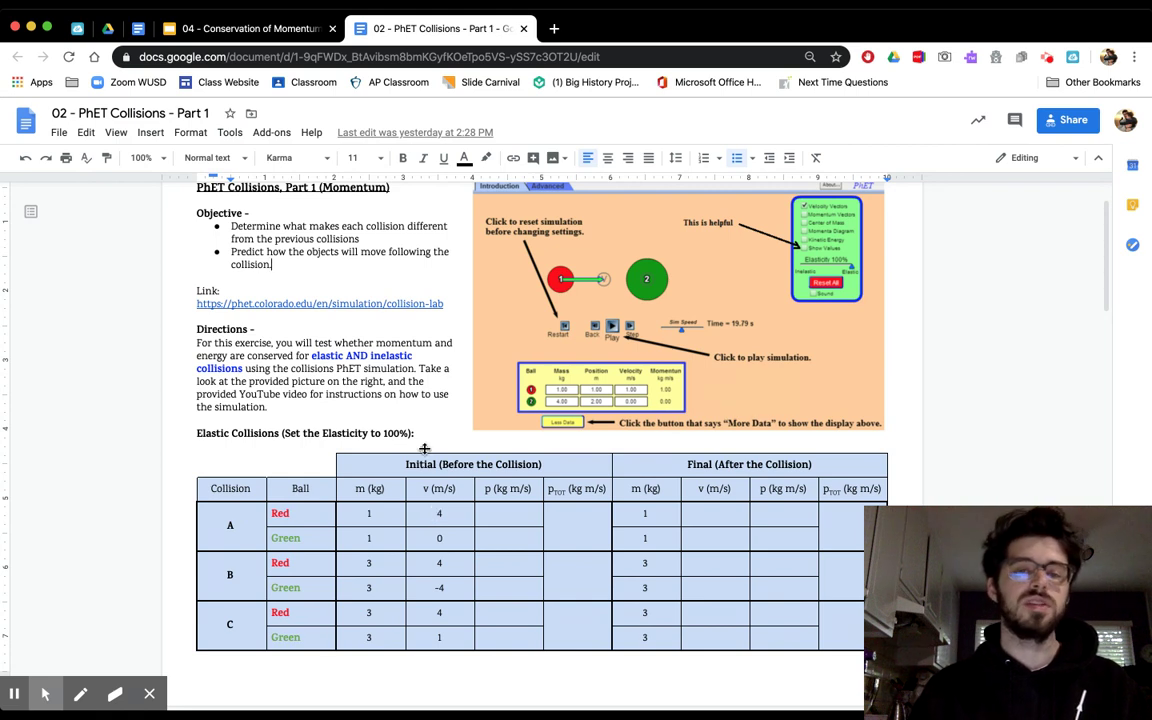
pyautogui.click(392, 303)
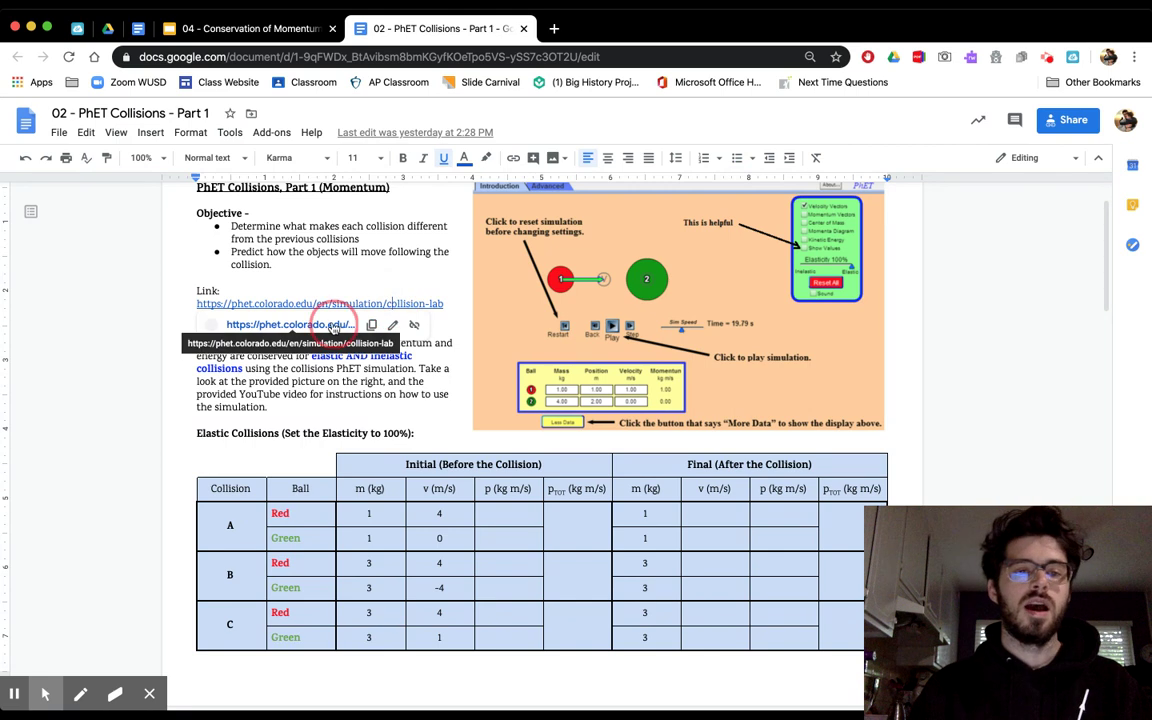
pyautogui.click(332, 320)
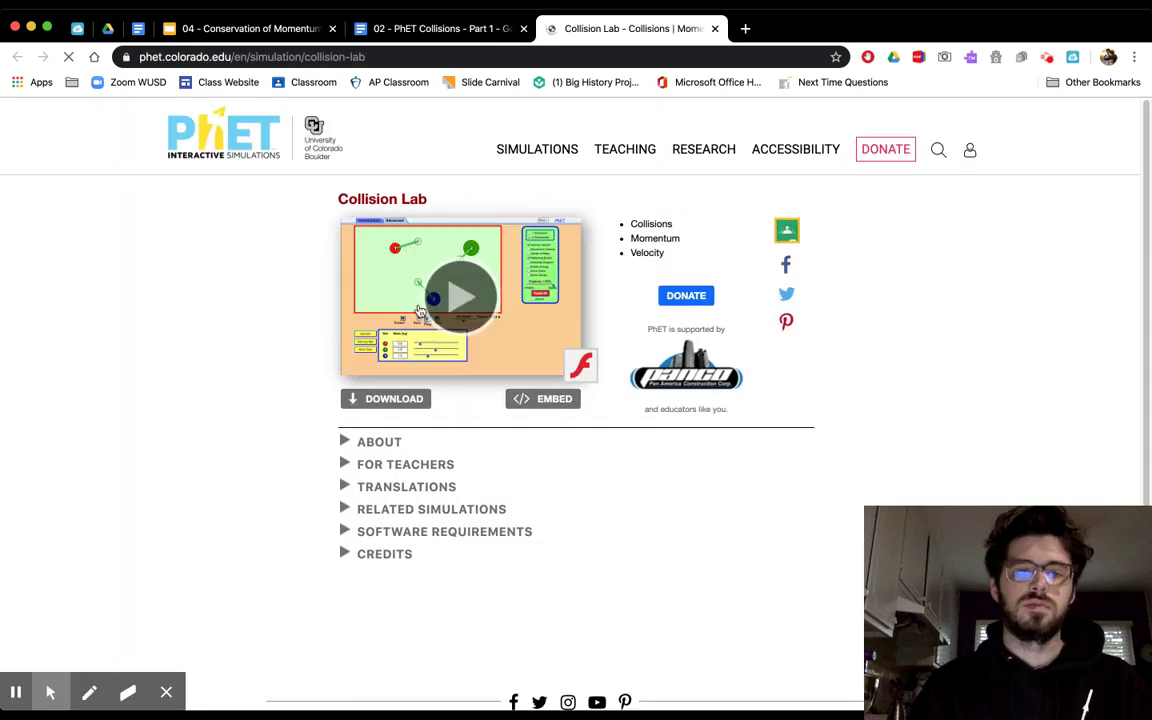
# Launch the Collision Lab simulation and show More Data for both balls.
pyautogui.click(462, 309)
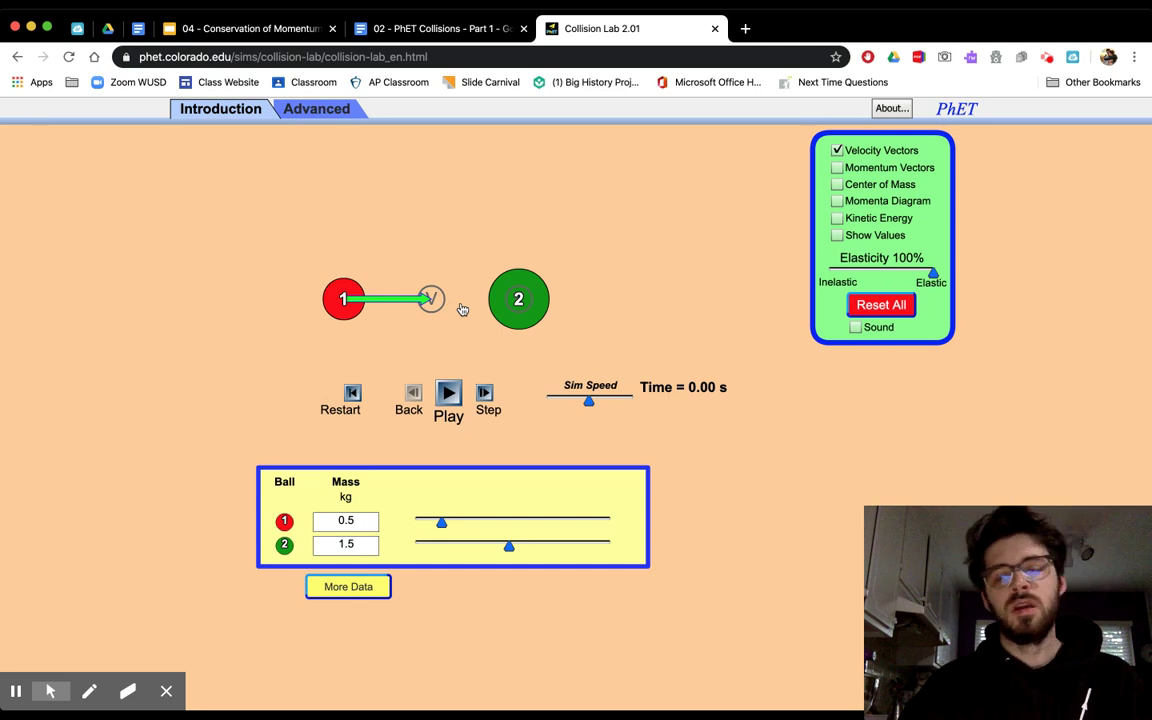
pyautogui.click(339, 592)
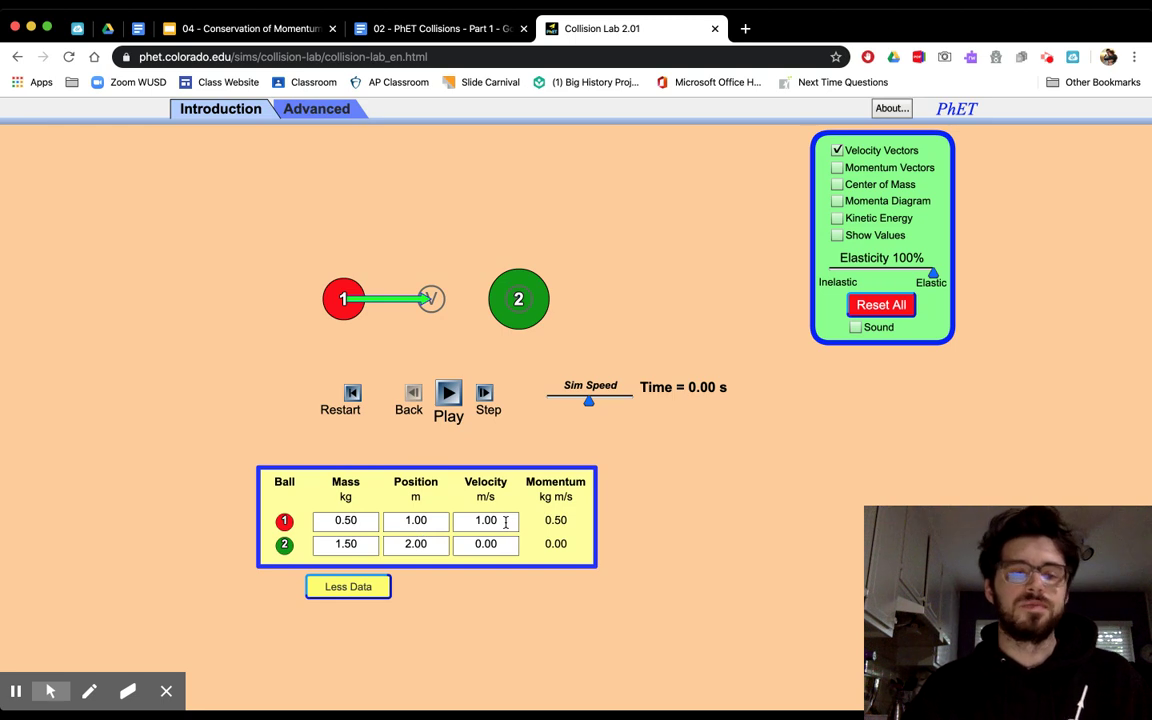
pyautogui.click(500, 32)
# Enter collision A's initial momenta: Red mv = +4, Green mv = 0.
pyautogui.scroll(-1, 487, 381)
pyautogui.scroll(-3, 487, 381)
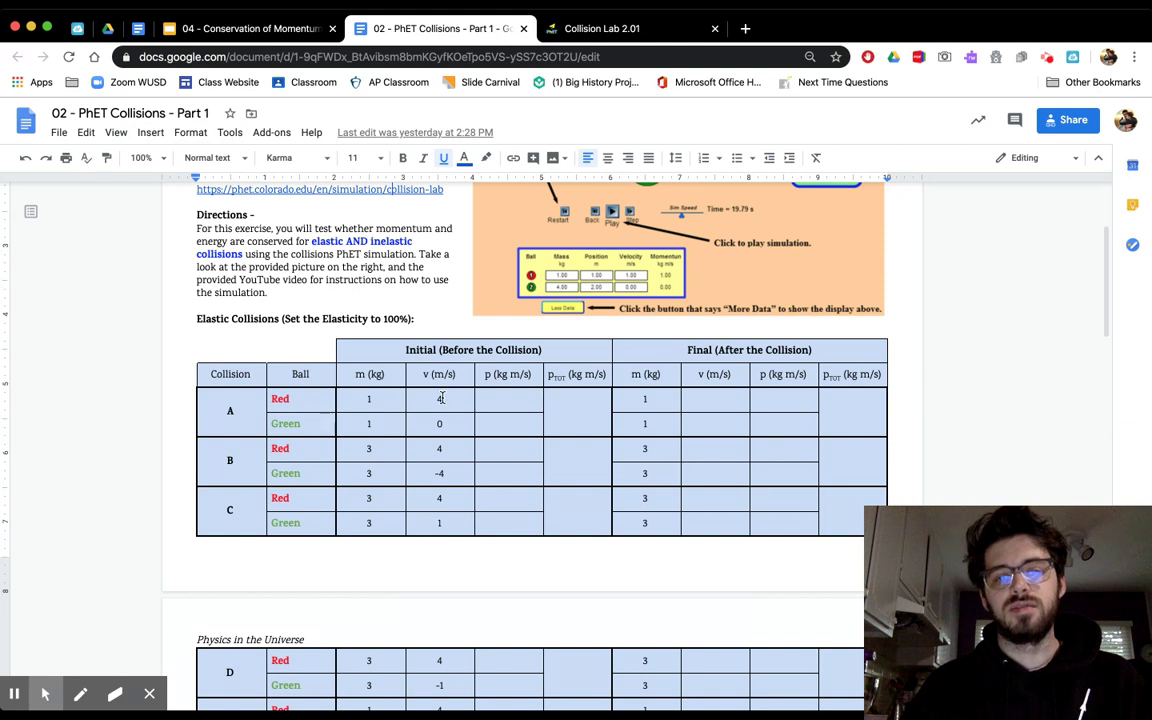
pyautogui.click(489, 397)
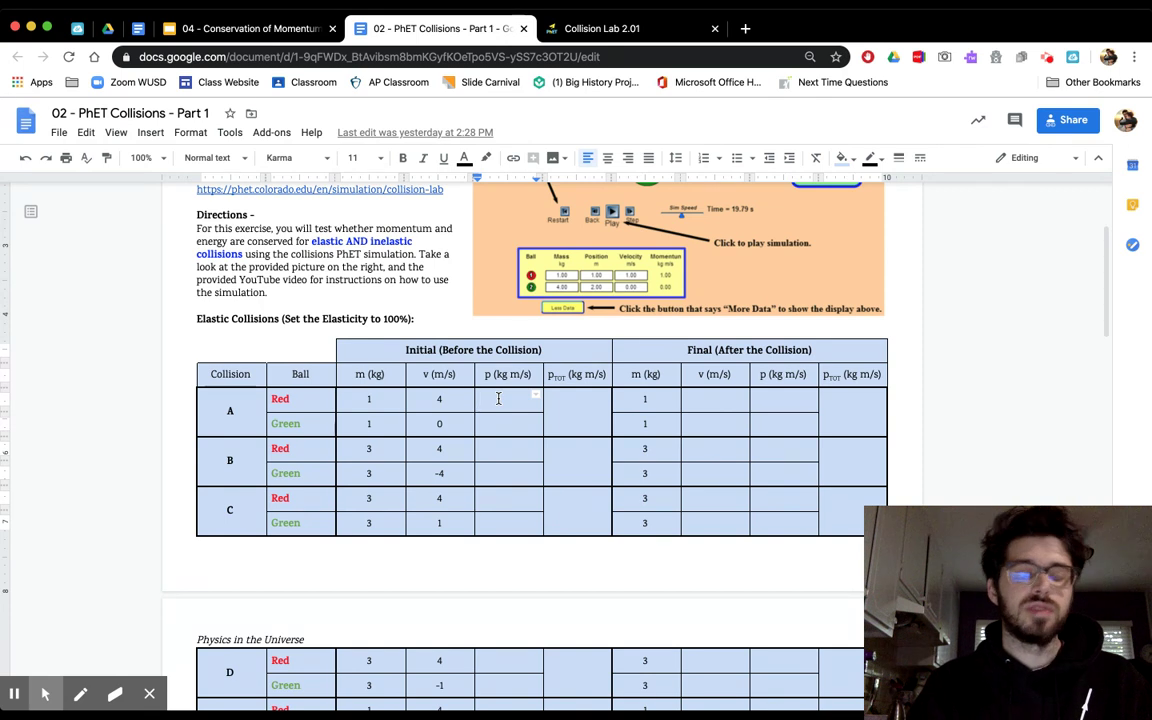
pyautogui.write('mv')
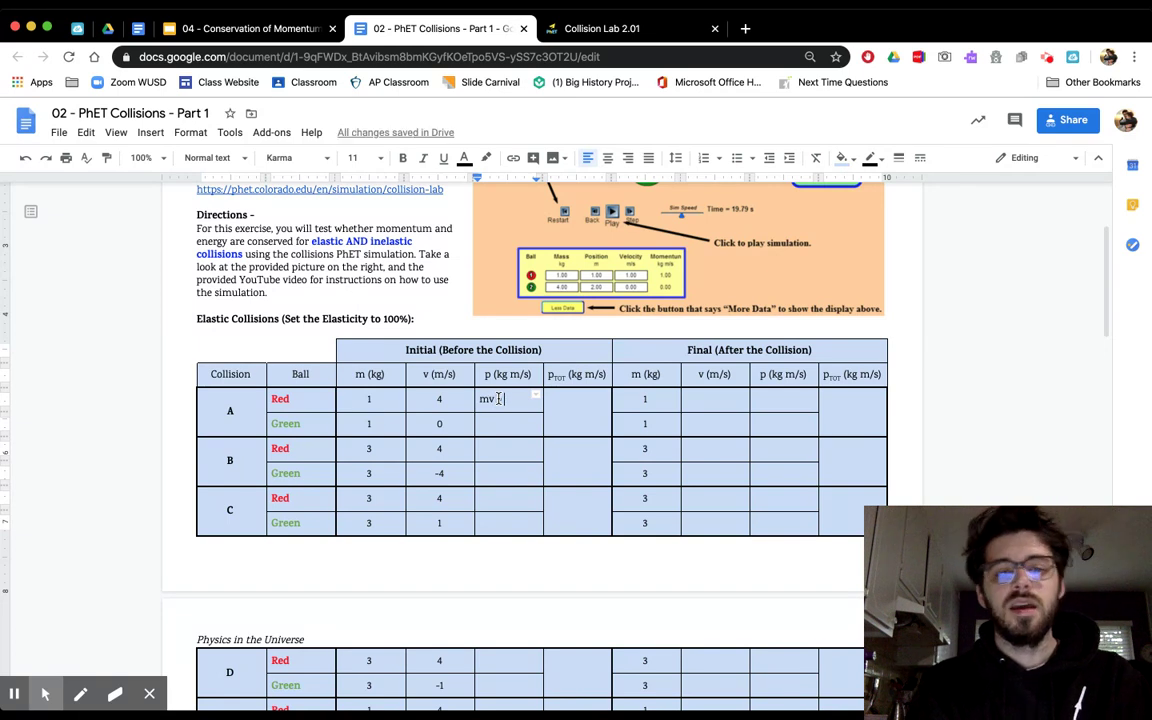
pyautogui.write('= 4')
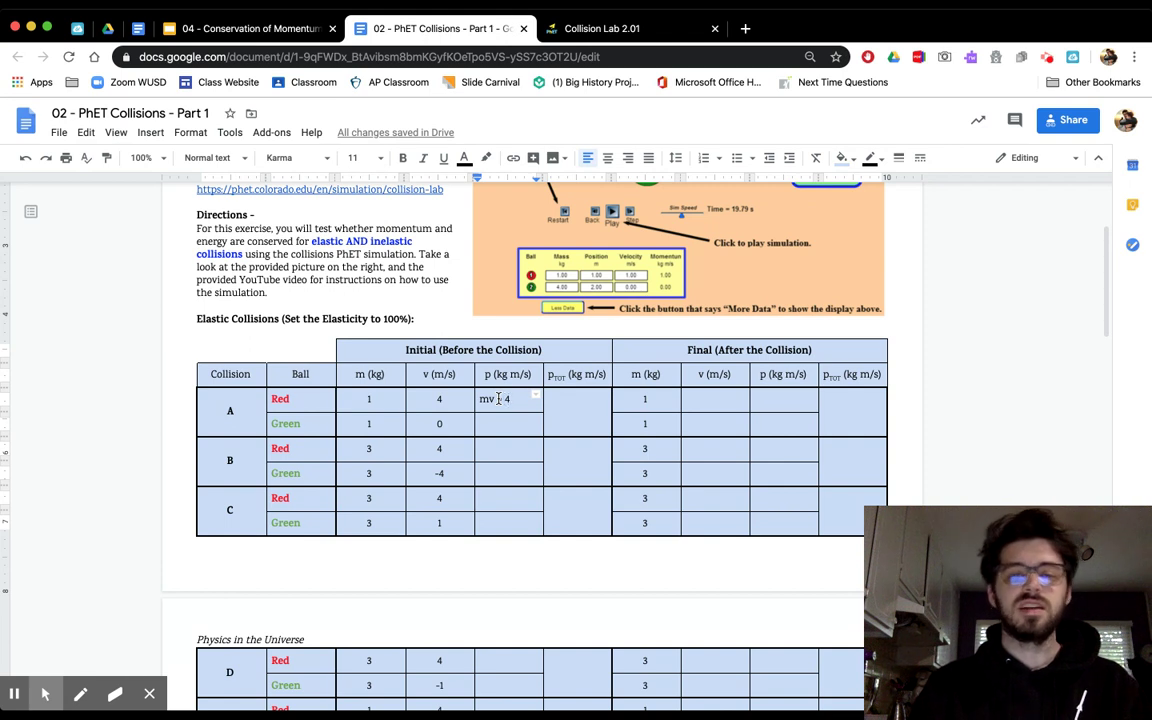
pyautogui.write('4')
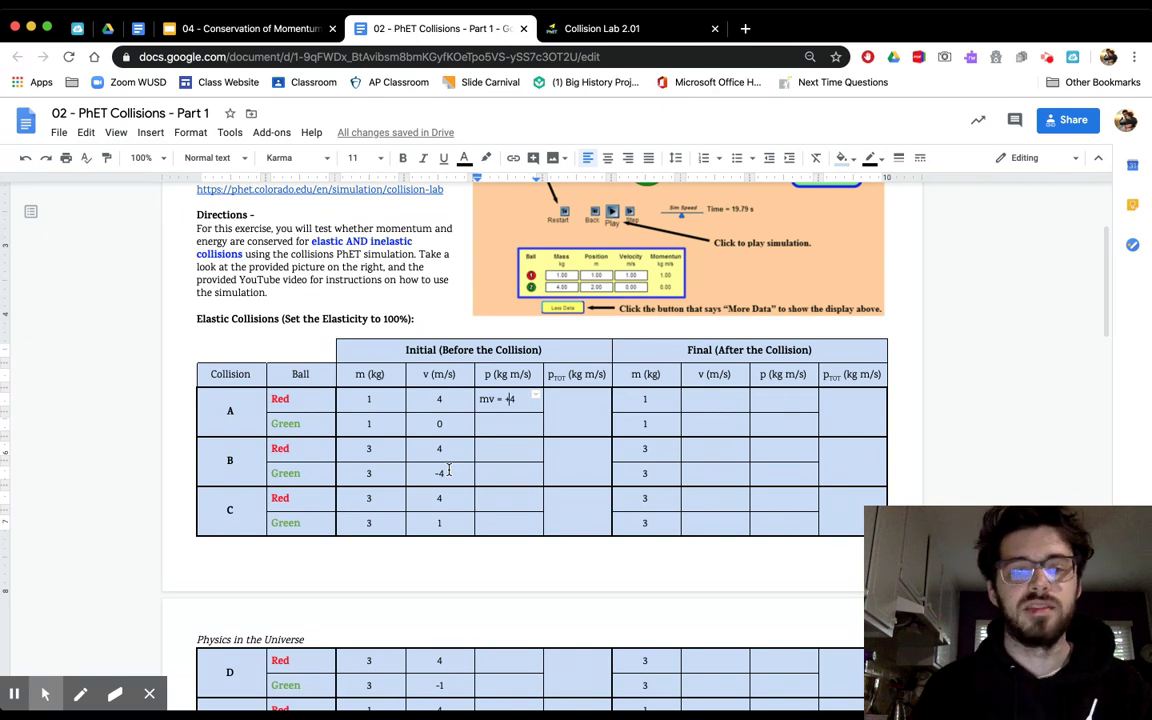
pyautogui.click(482, 425)
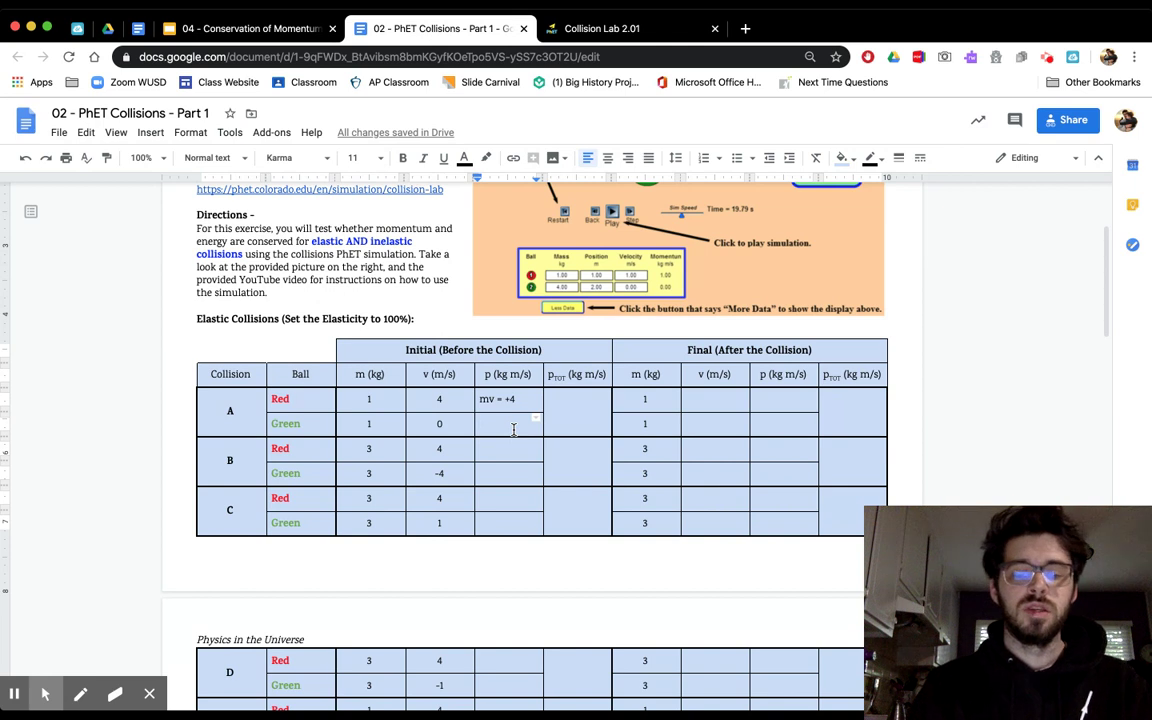
pyautogui.write('mv')
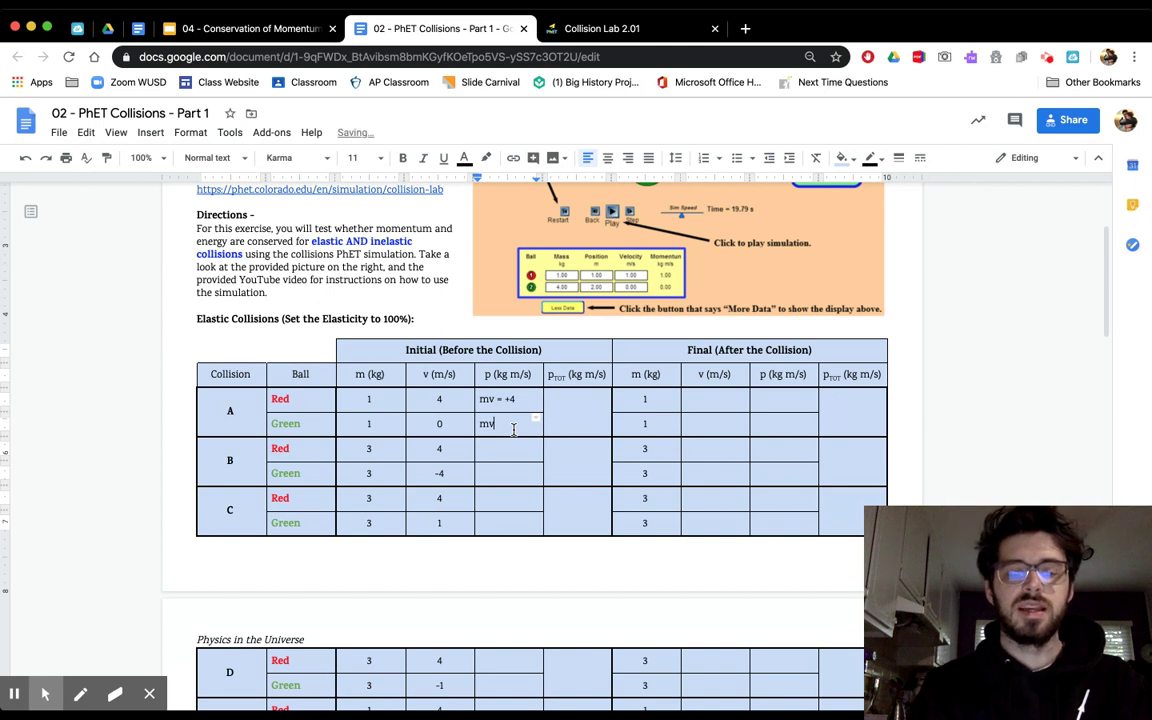
pyautogui.hotkey('ctrl', 'z')
pyautogui.write('= ')
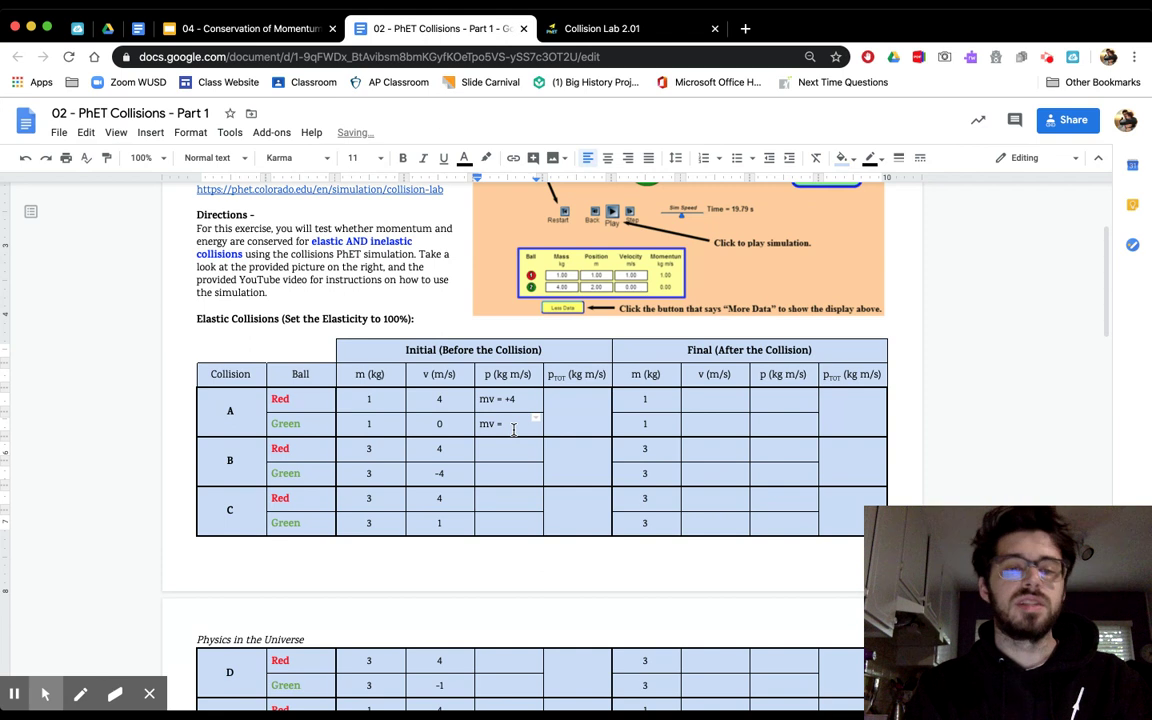
pyautogui.write('0')
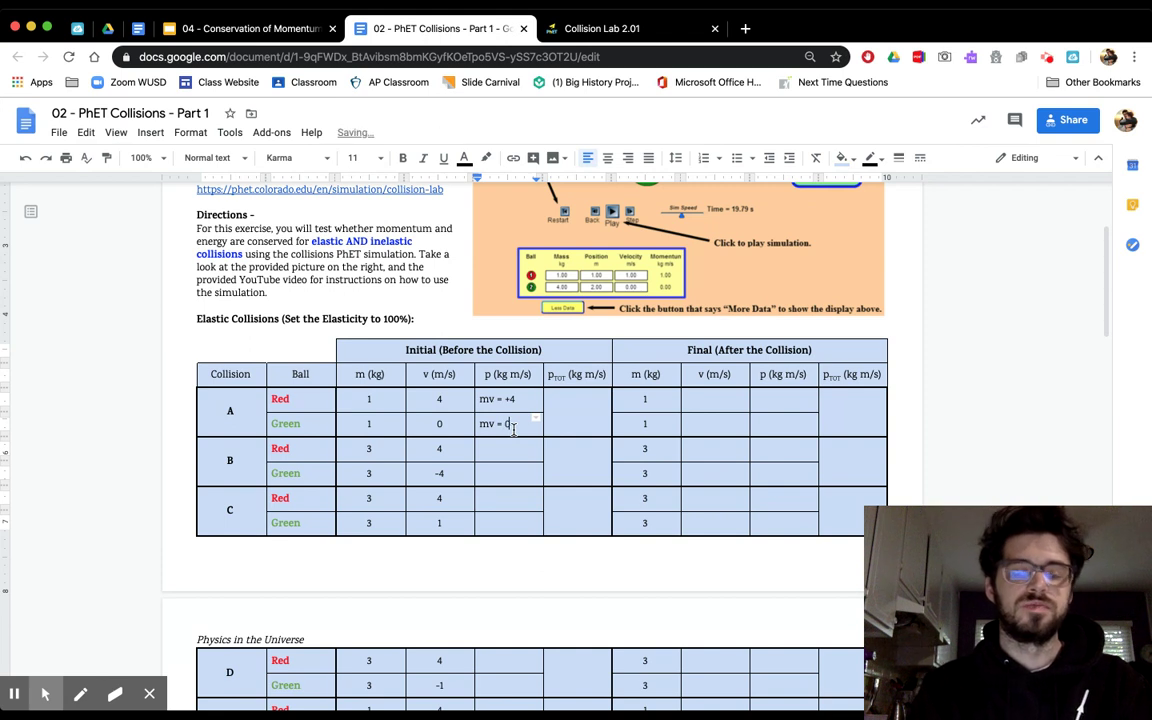
# Write collision A's initial total momentum as = +4 + 0 = +4.
pyautogui.click(569, 410)
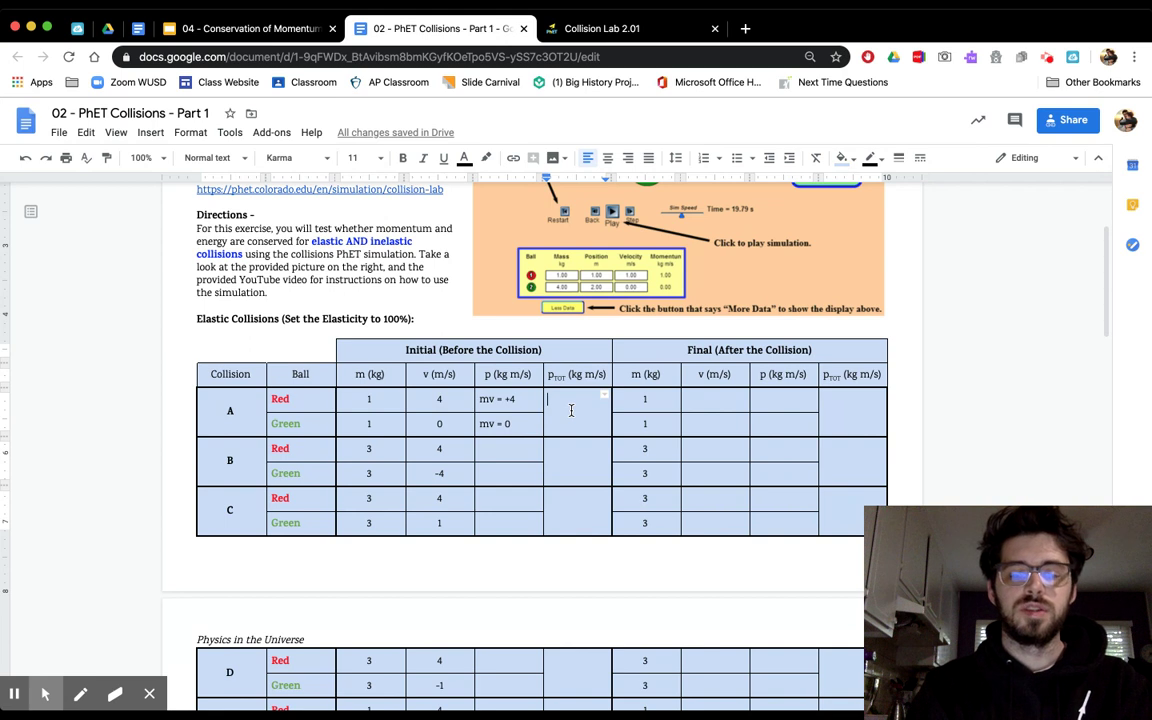
pyautogui.write('=')
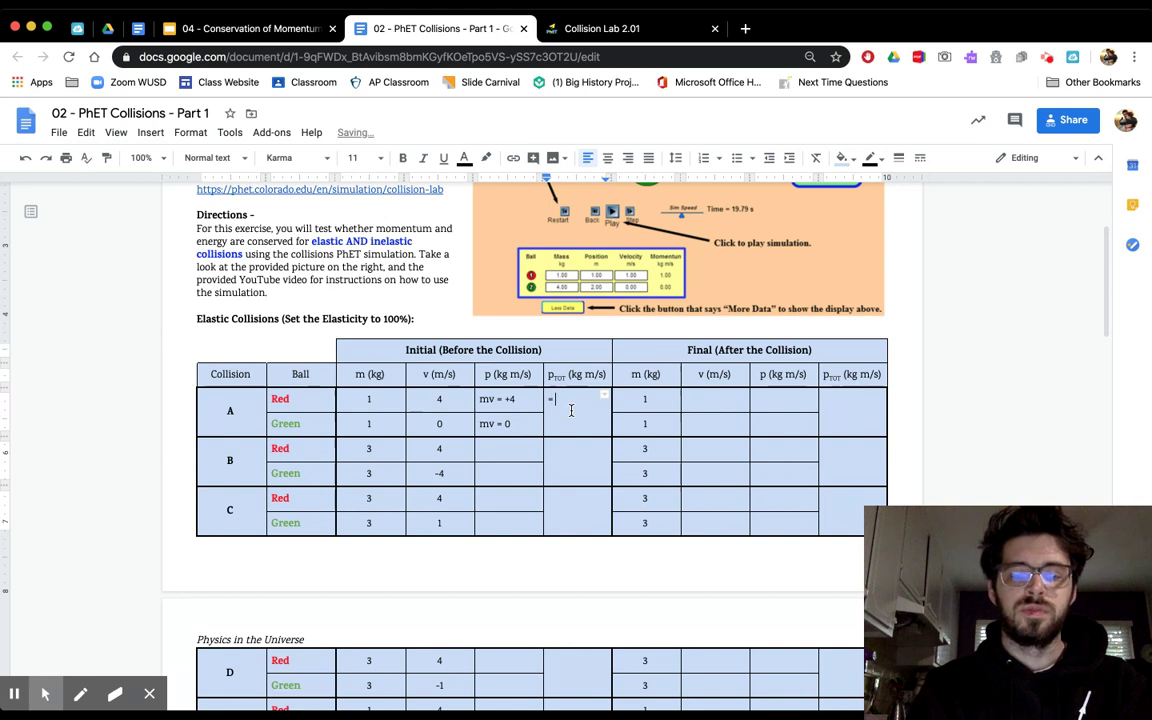
pyautogui.write(' +4')
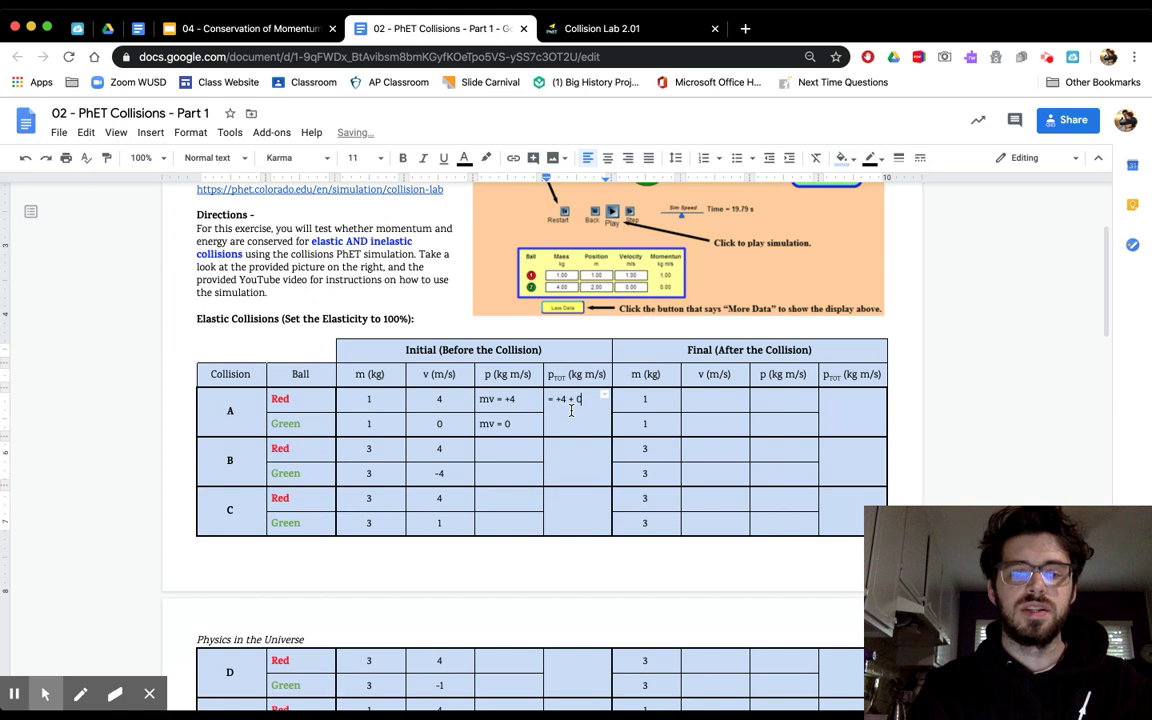
pyautogui.write(' + 0')
pyautogui.press('Return')
pyautogui.write('= ')
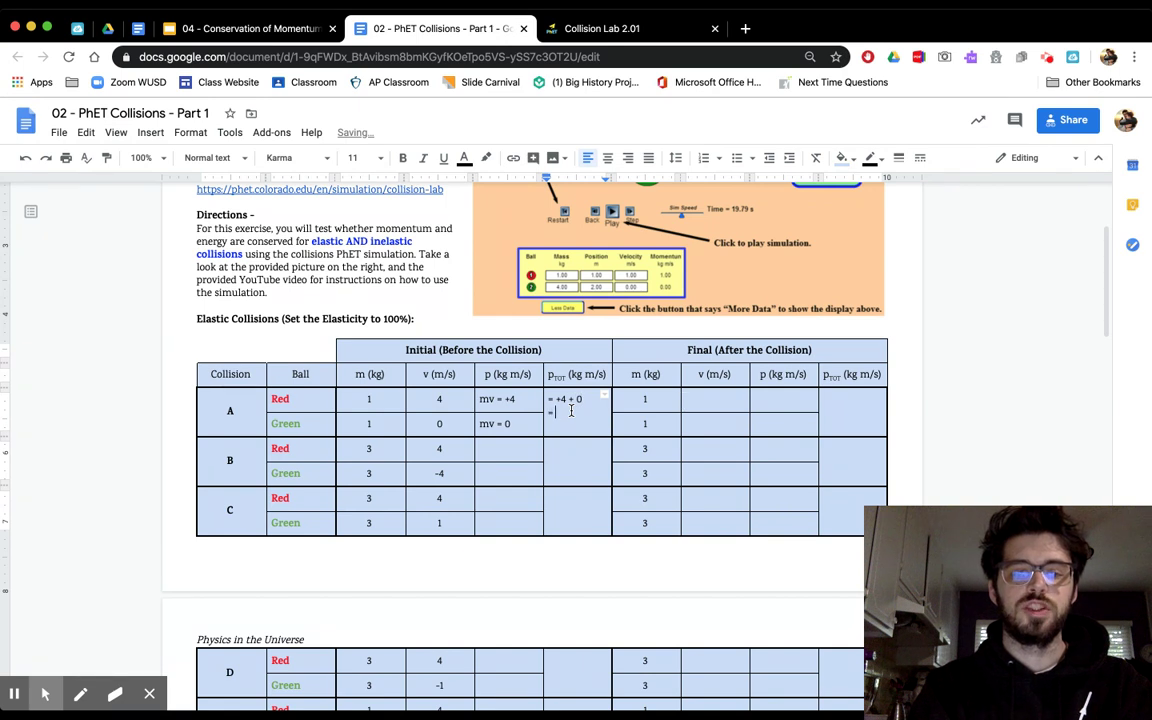
pyautogui.write('+4')
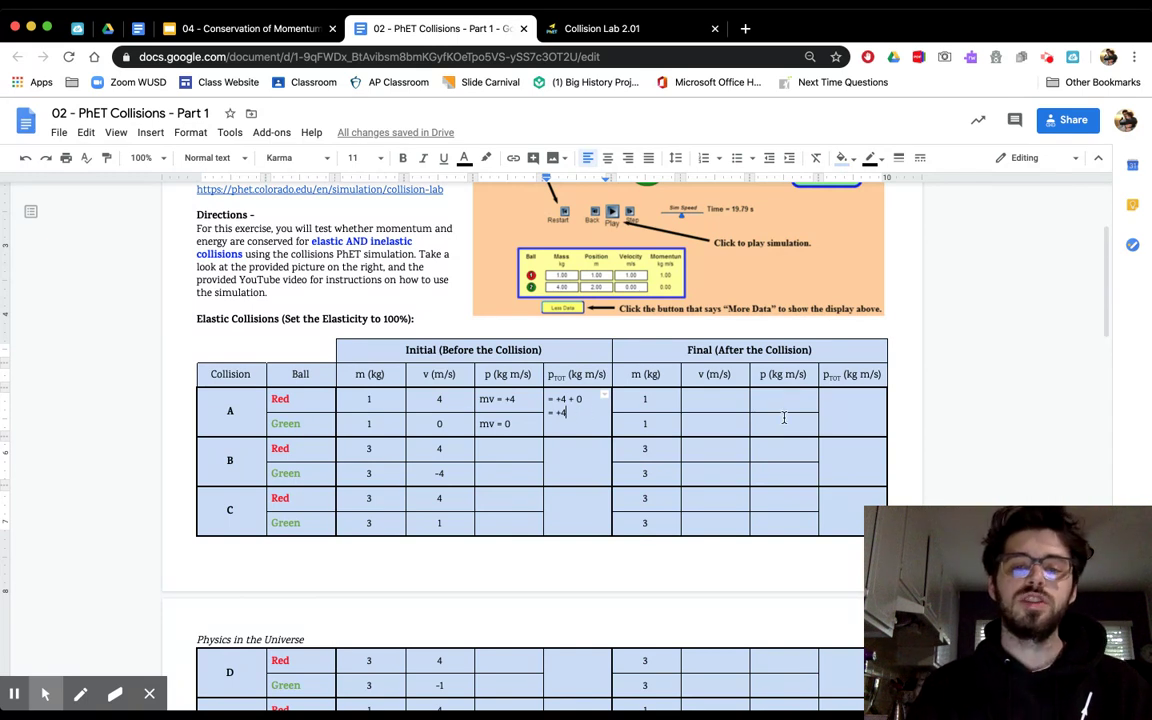
pyautogui.click(838, 408)
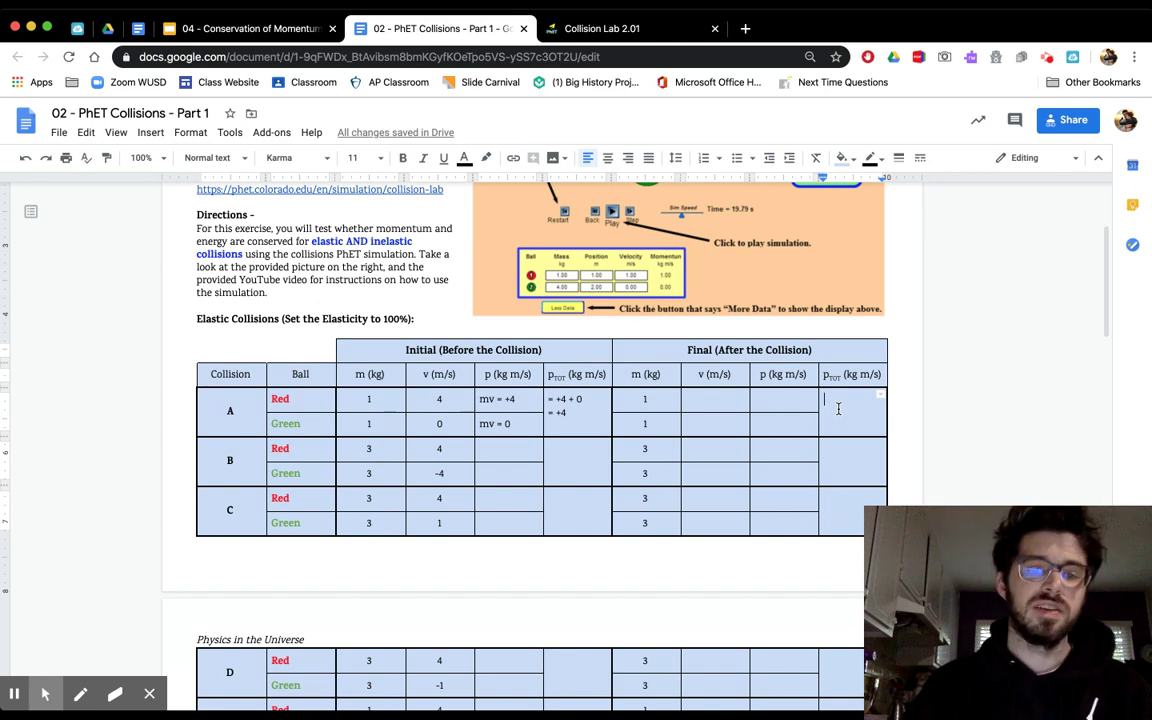
# In Collision Lab, set ball 1 to mass 1 kg and velocity 4 m/s.
pyautogui.click(620, 28)
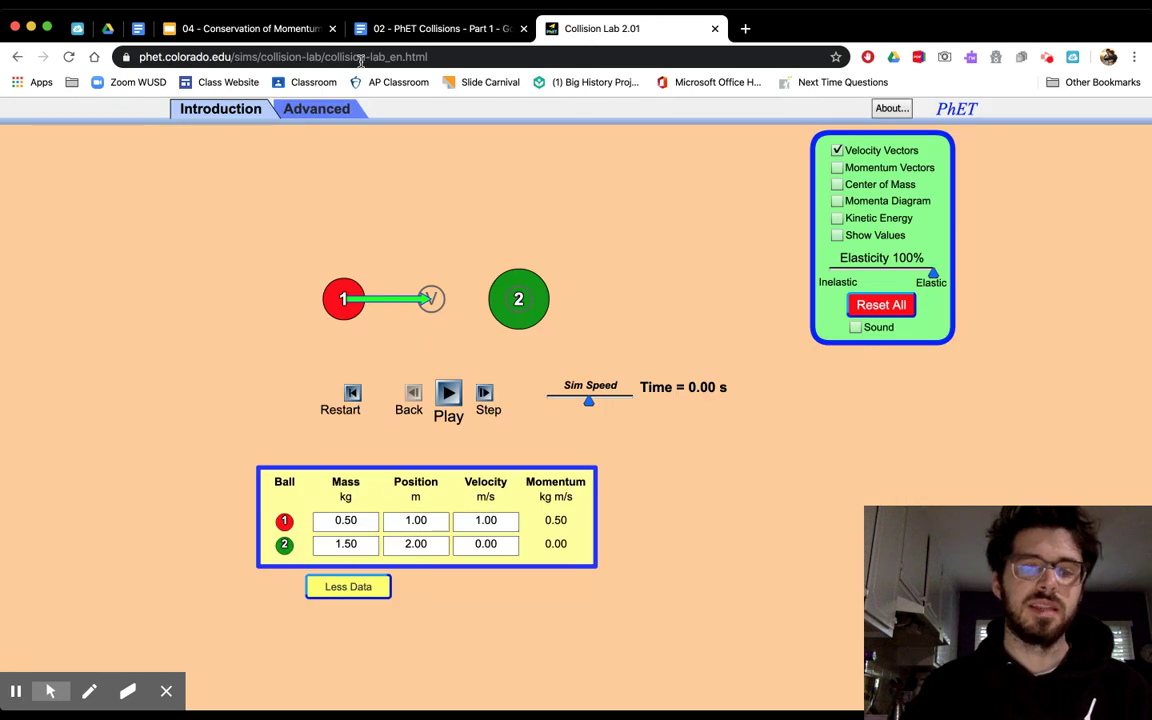
pyautogui.click(406, 28)
pyautogui.click(628, 30)
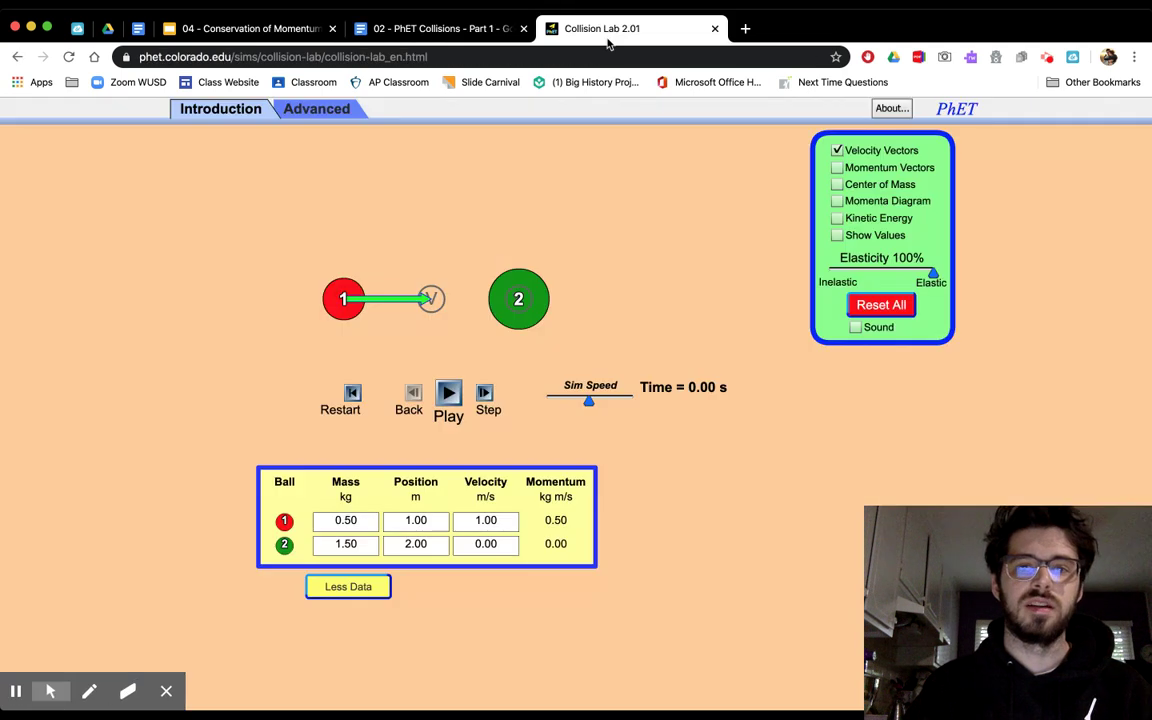
pyautogui.click(334, 520)
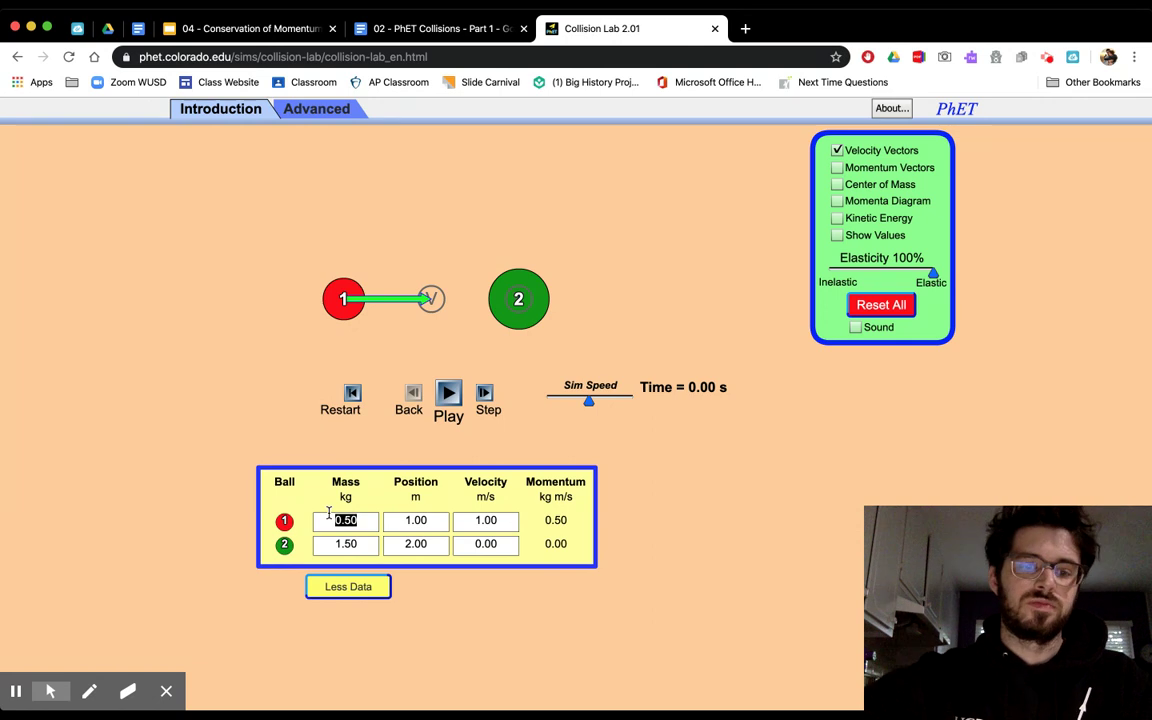
pyautogui.write('1')
pyautogui.moveTo(506, 518); pyautogui.dragTo(458, 519)
pyautogui.write('4')
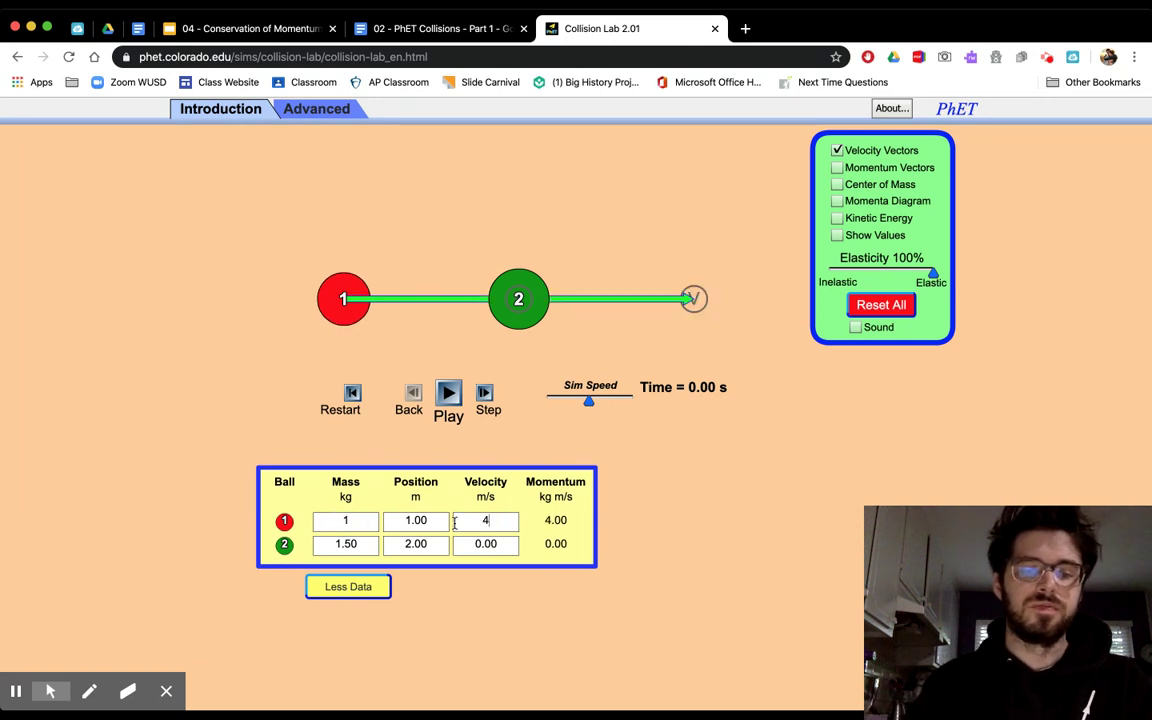
# Set ball 2 to mass 1 kg and velocity 0 m/s.
pyautogui.click(428, 28)
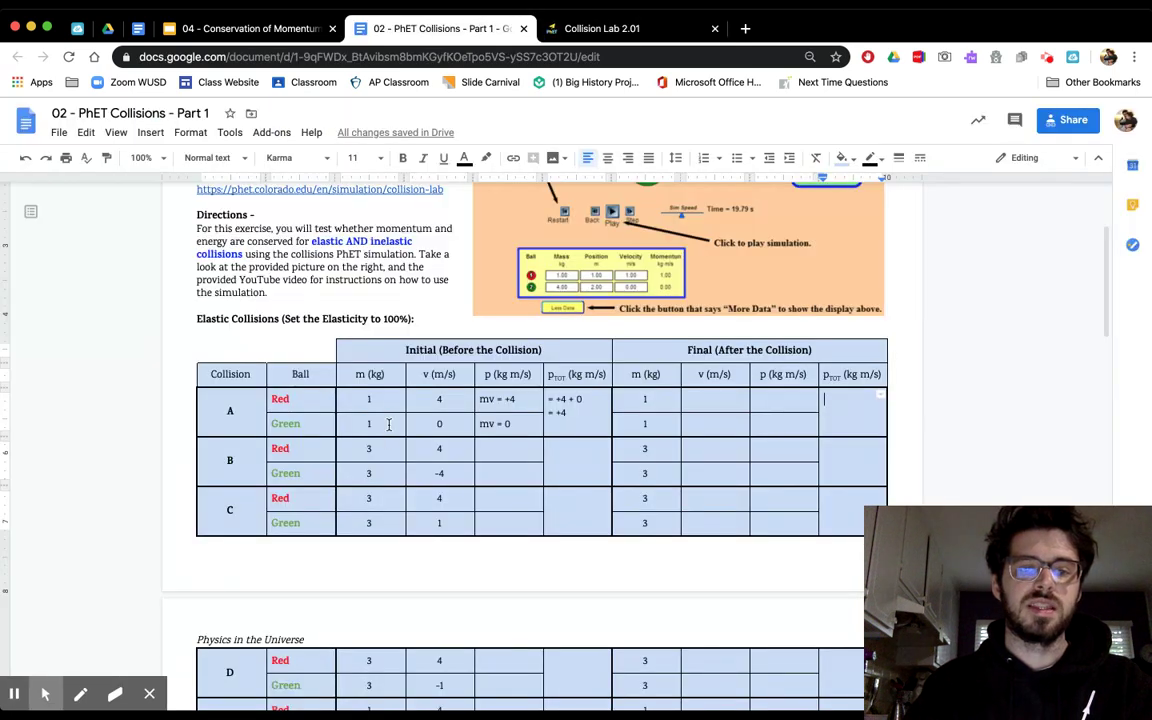
pyautogui.click(570, 28)
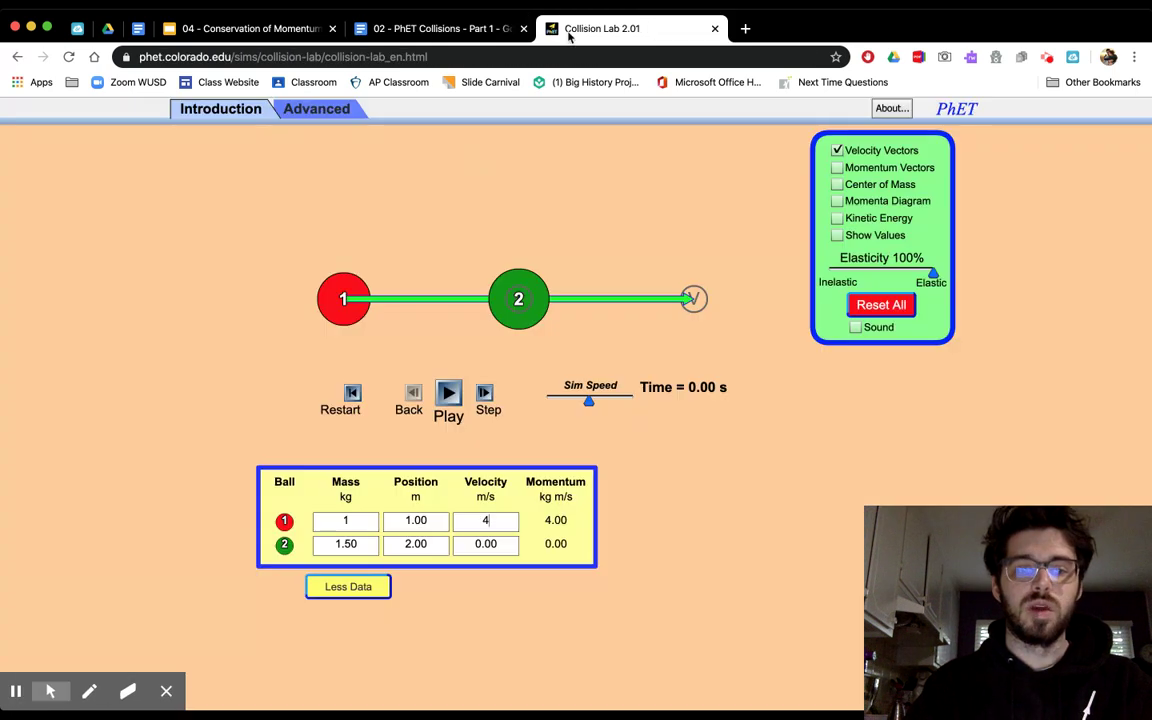
pyautogui.doubleClick(340, 543)
pyautogui.write('1')
pyautogui.press('Return')
pyautogui.doubleClick(500, 544)
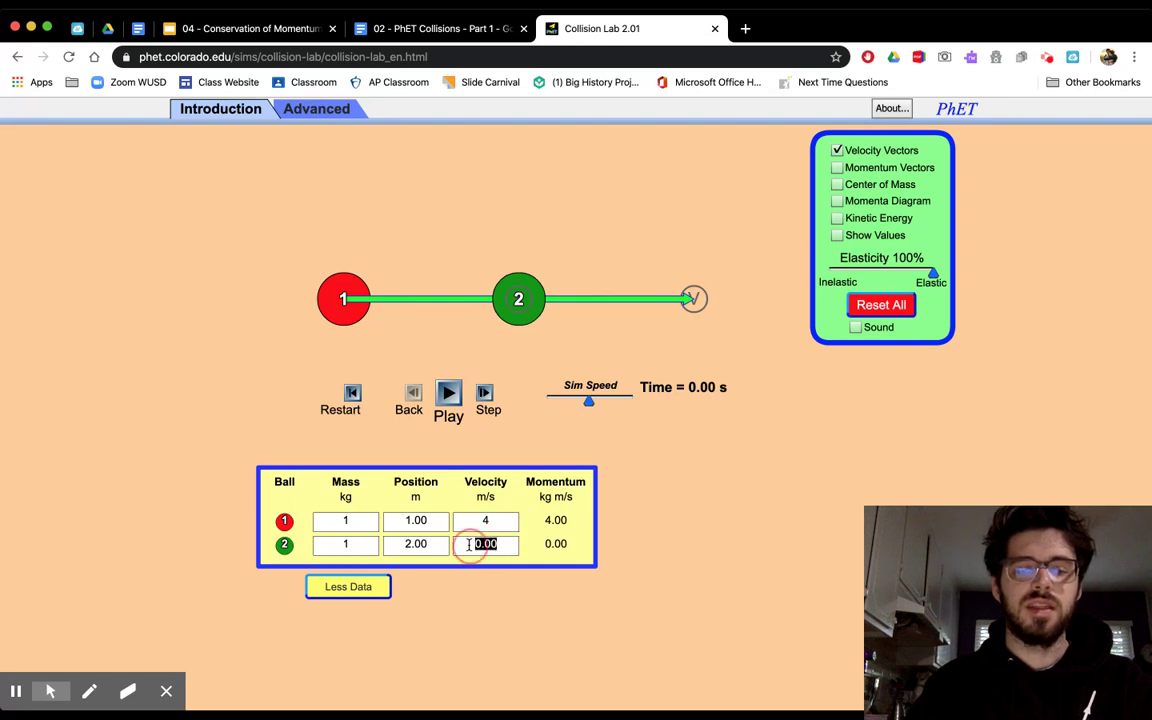
pyautogui.write('0')
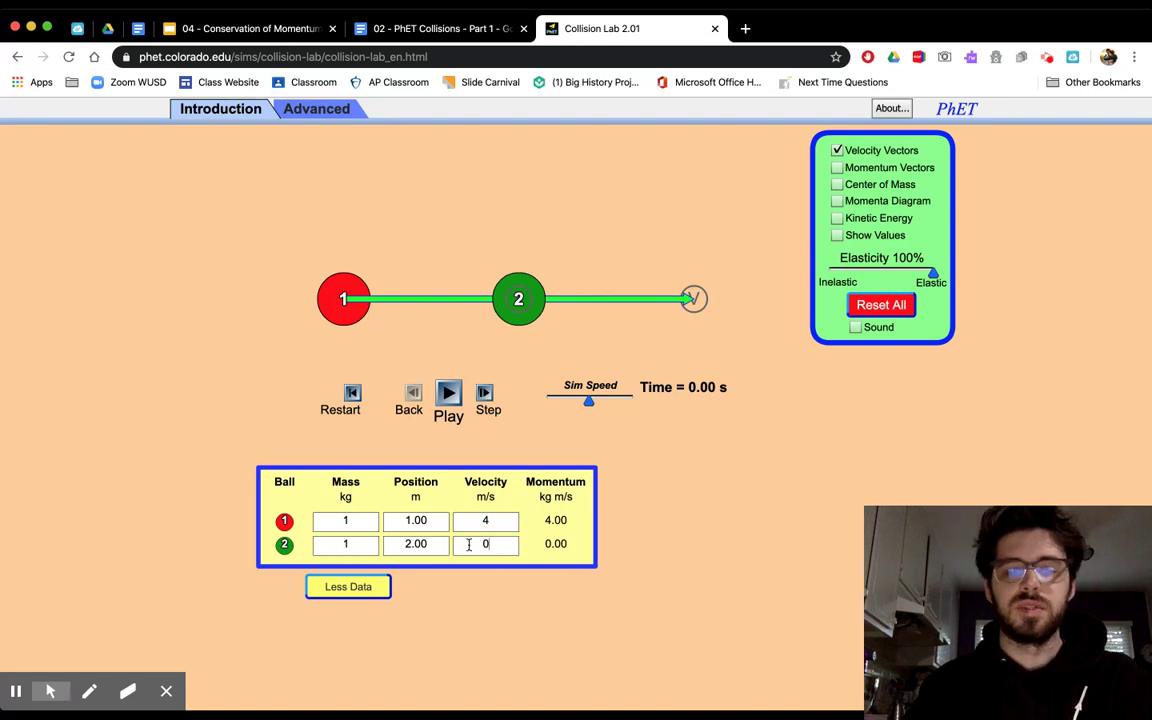
# Run the collision and pause after impact to read the final values.
pyautogui.click(450, 394)
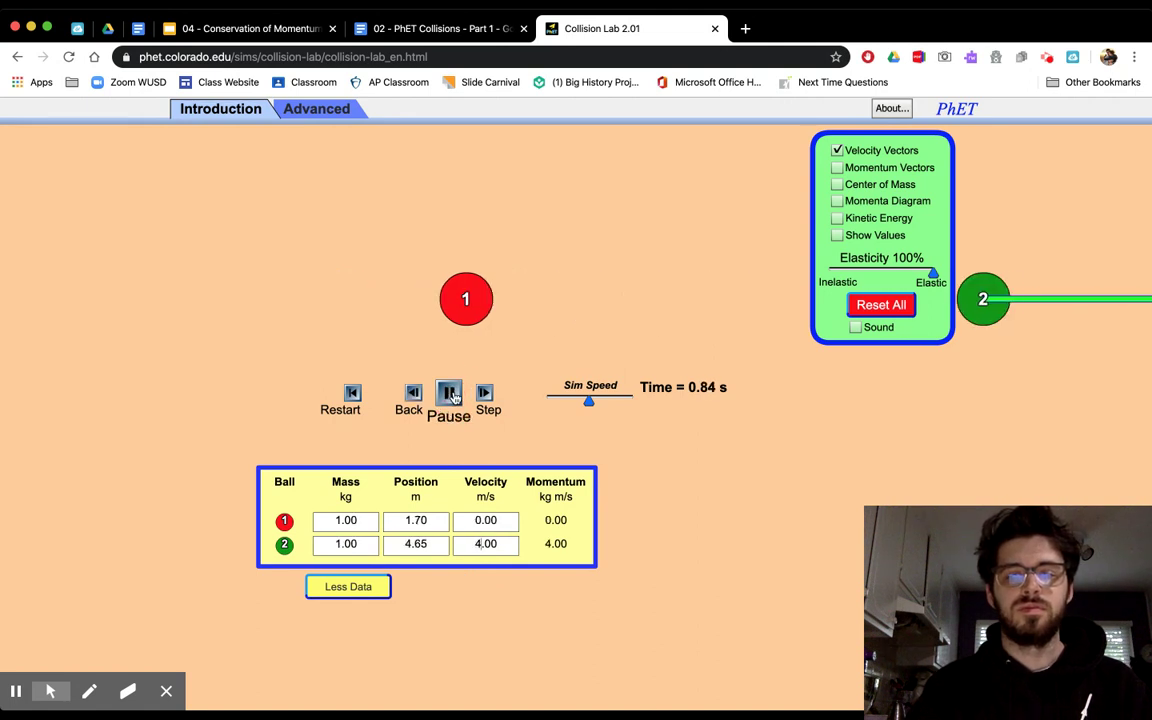
pyautogui.click(450, 394)
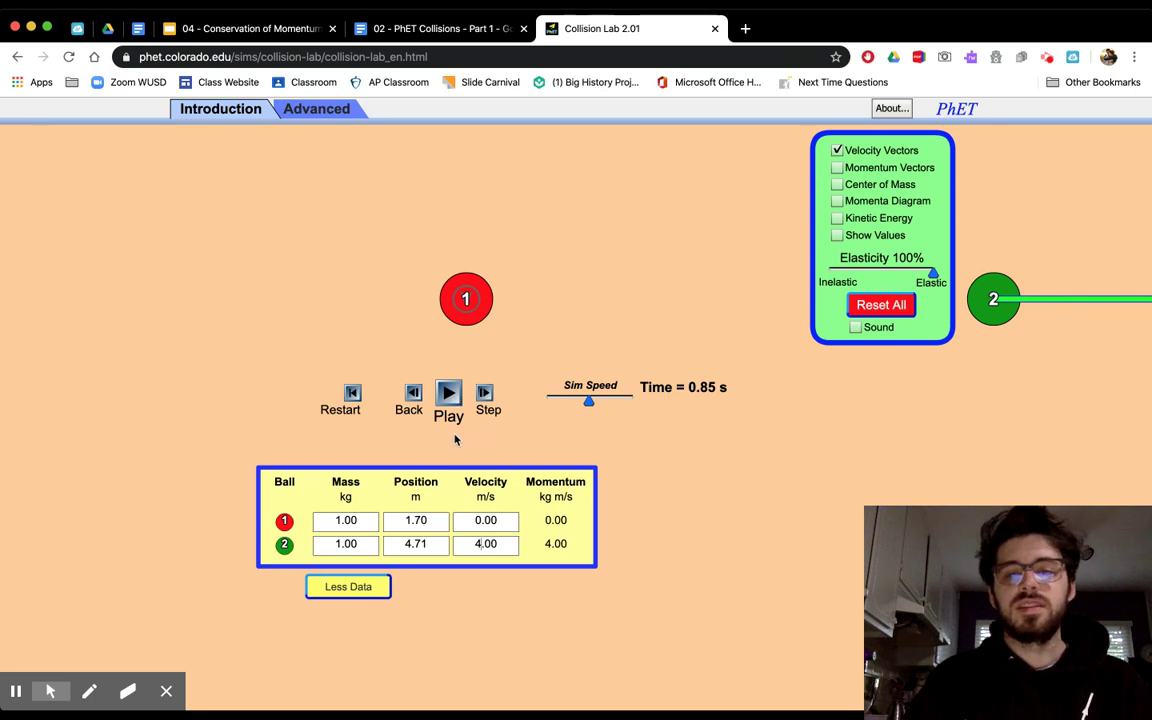
pyautogui.click(450, 394)
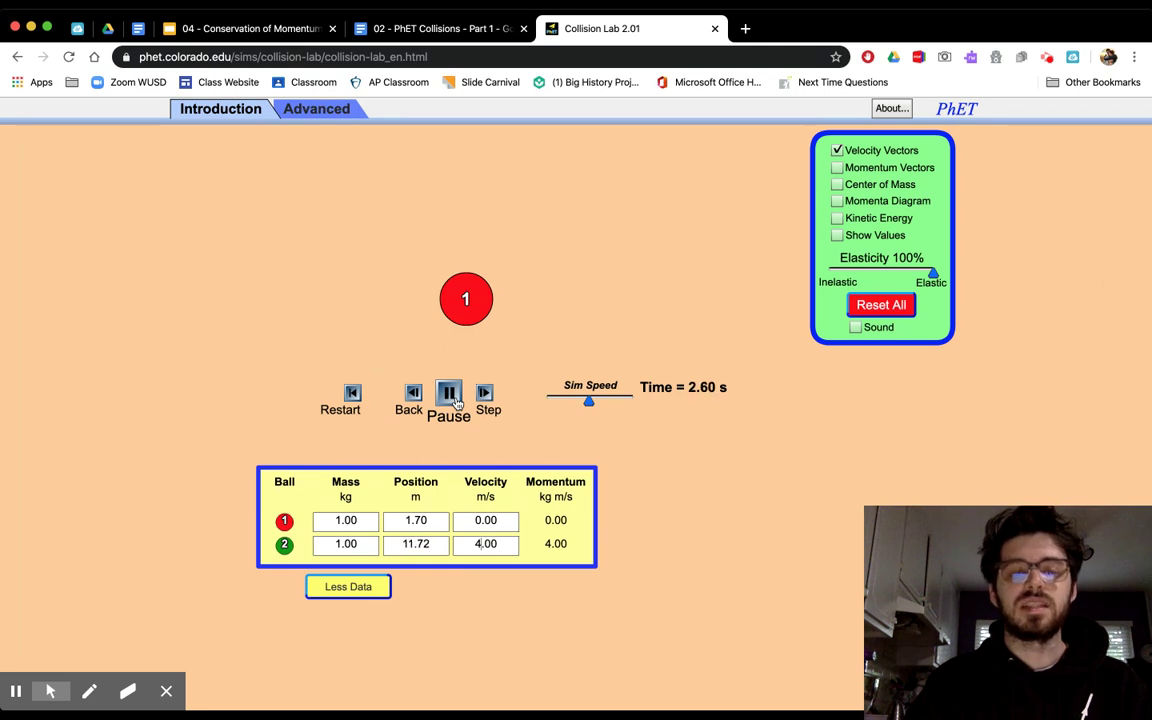
pyautogui.click(450, 393)
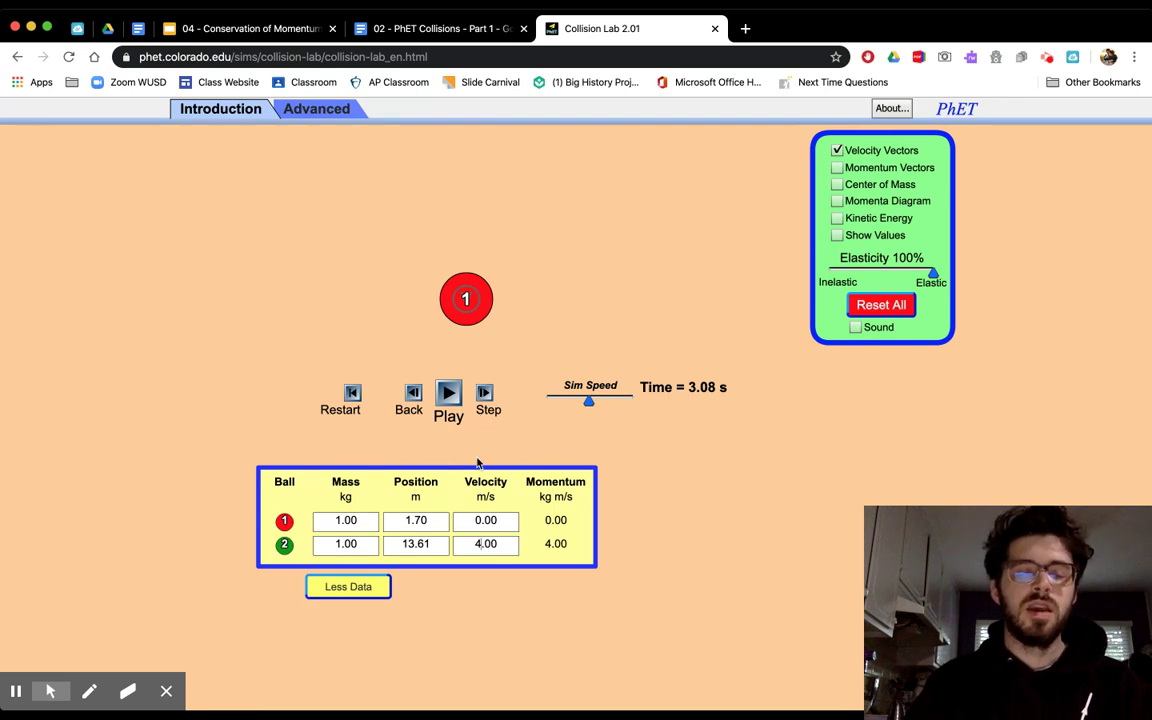
pyautogui.click(507, 542)
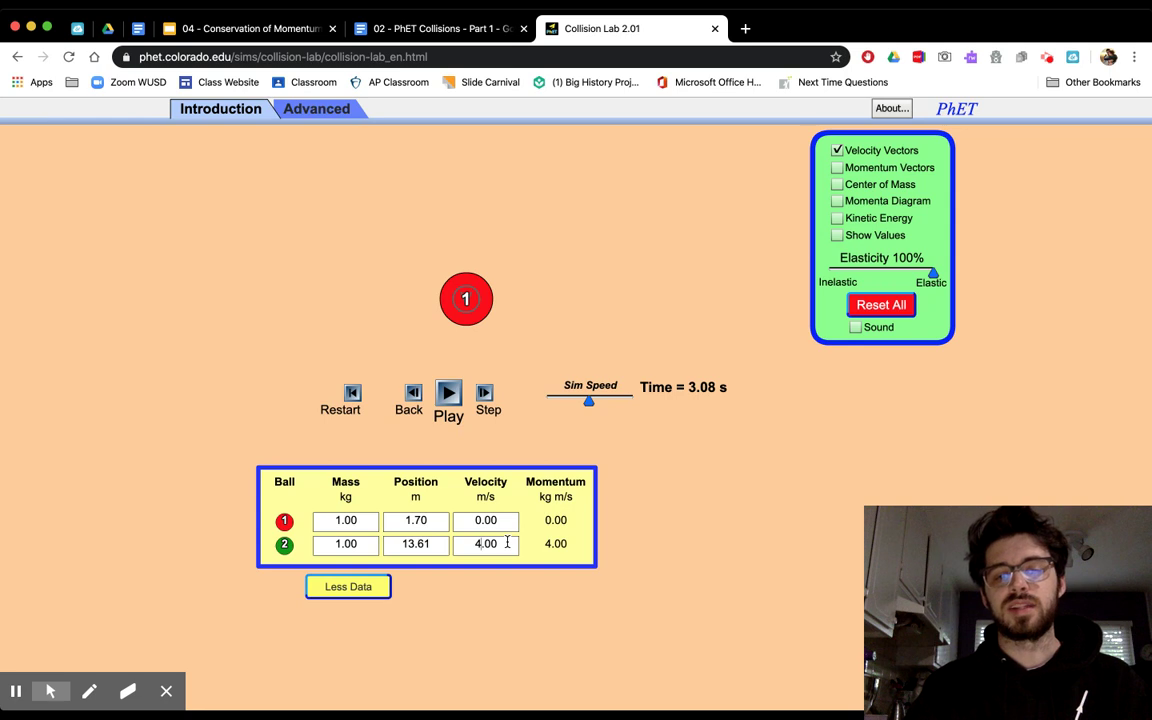
pyautogui.click(447, 34)
# Enter collision A's final velocities 0 and +4 and final momenta 0 and +4.
pyautogui.click(704, 397)
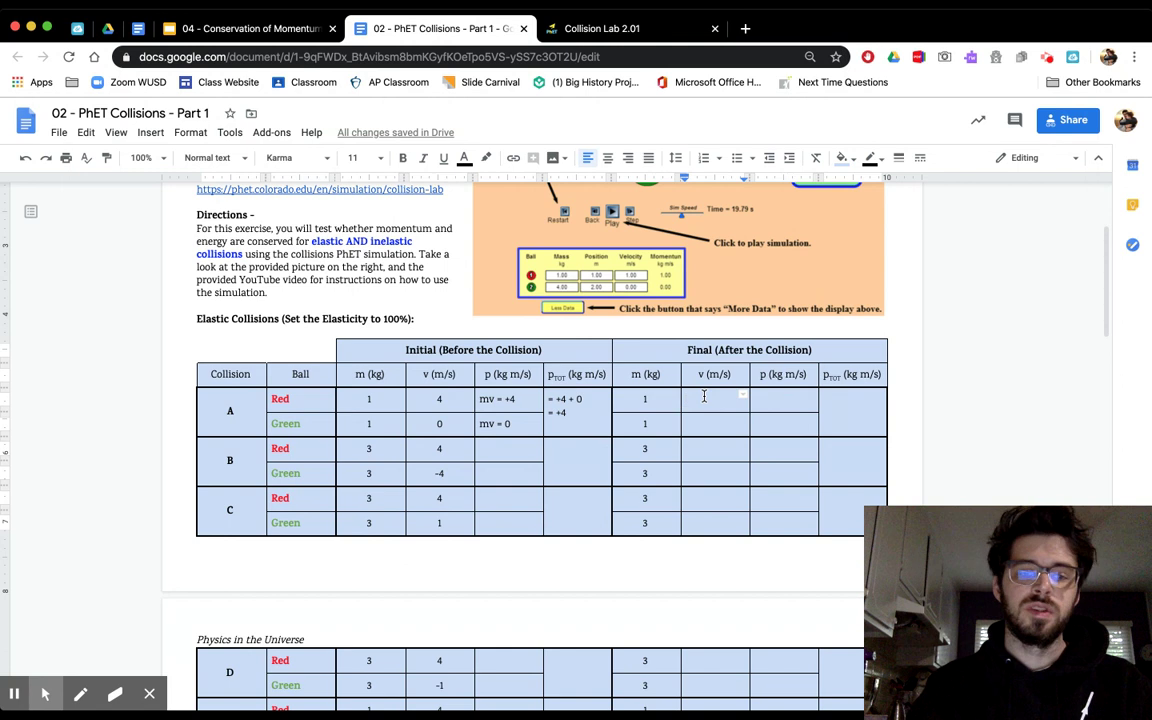
pyautogui.write('0')
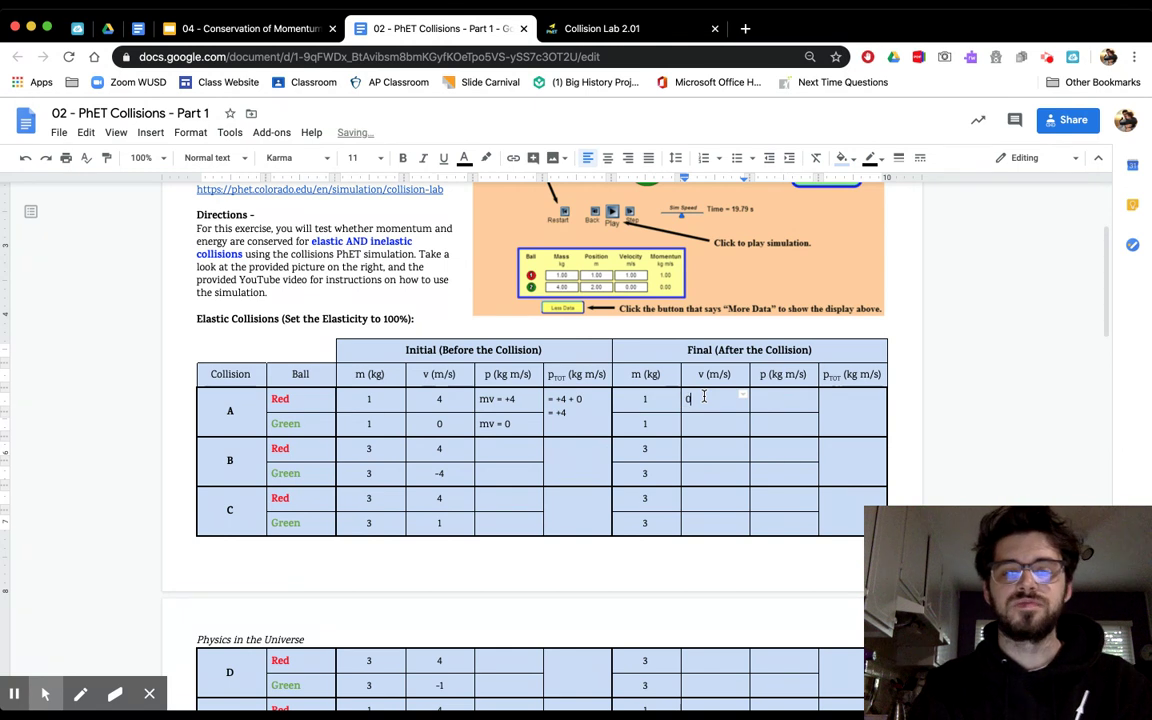
pyautogui.press('Down')
pyautogui.write('+4')
pyautogui.press('Up')
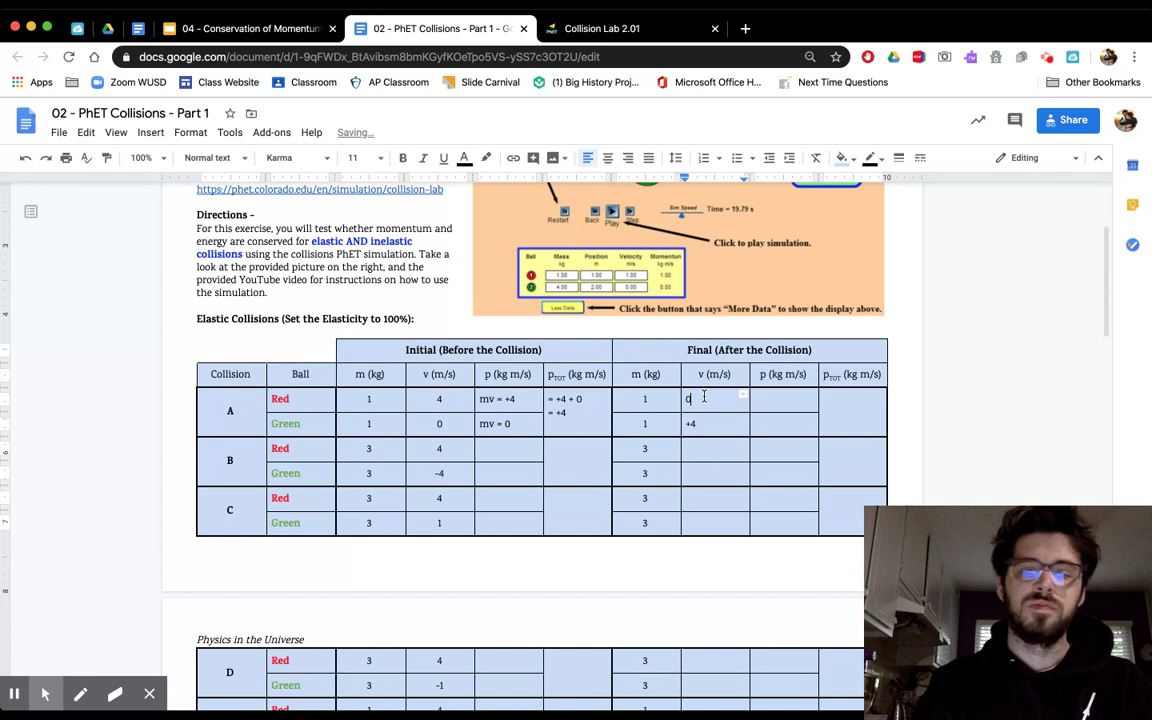
pyautogui.press('Tab')
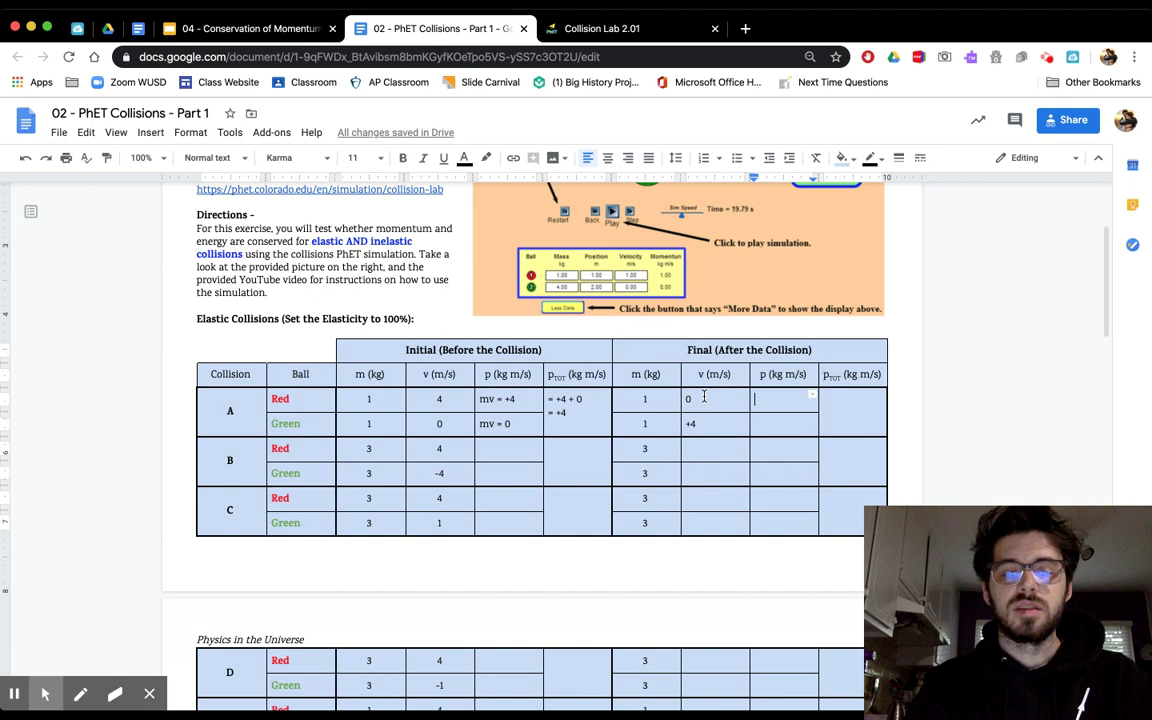
pyautogui.write('0')
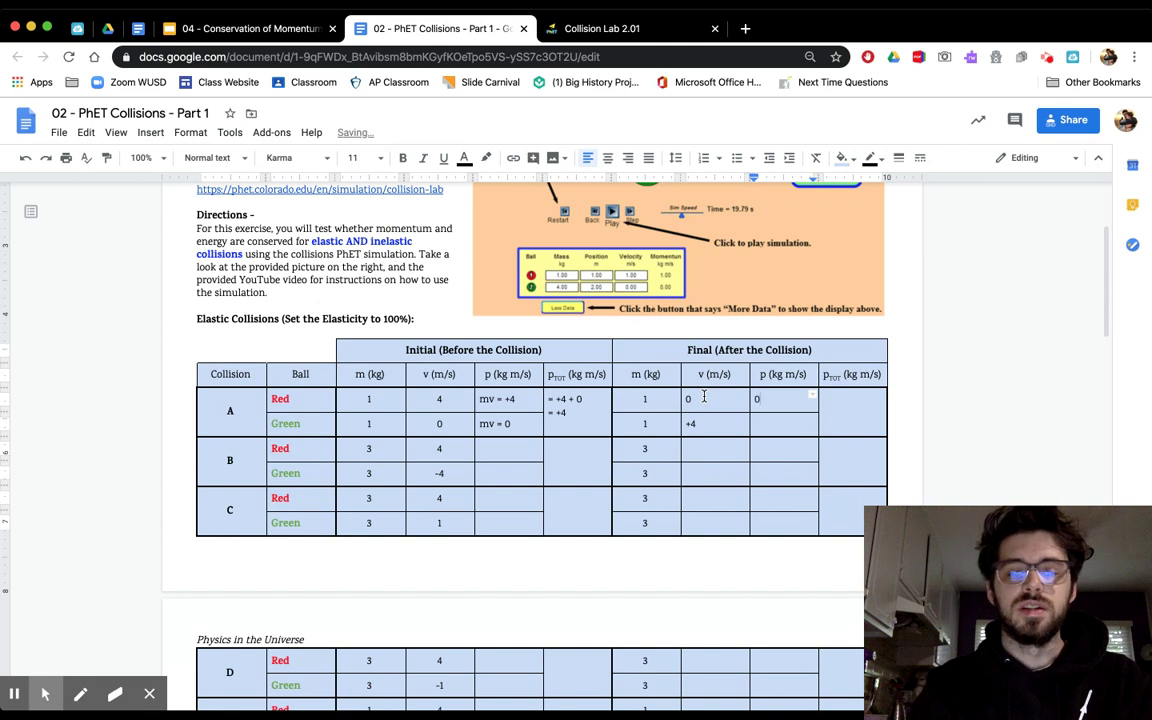
pyautogui.press('Down')
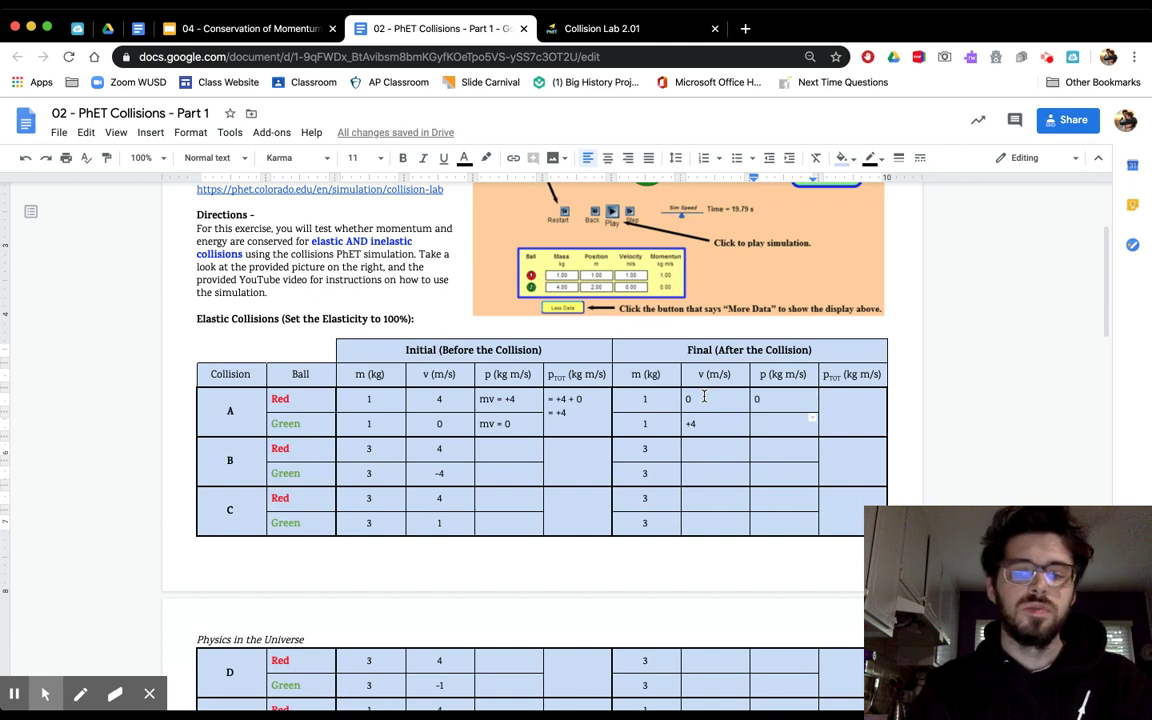
pyautogui.write('+4')
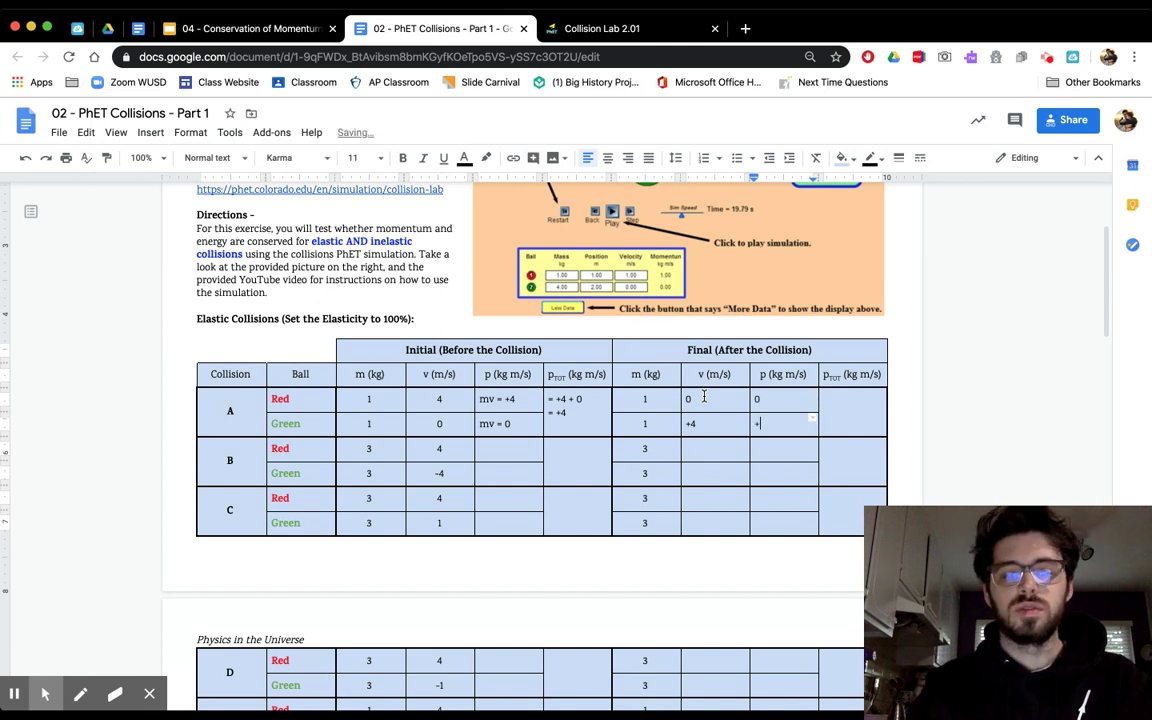
# Write collision A's final total momentum as = 0 + 4 = +4.
pyautogui.click(830, 397)
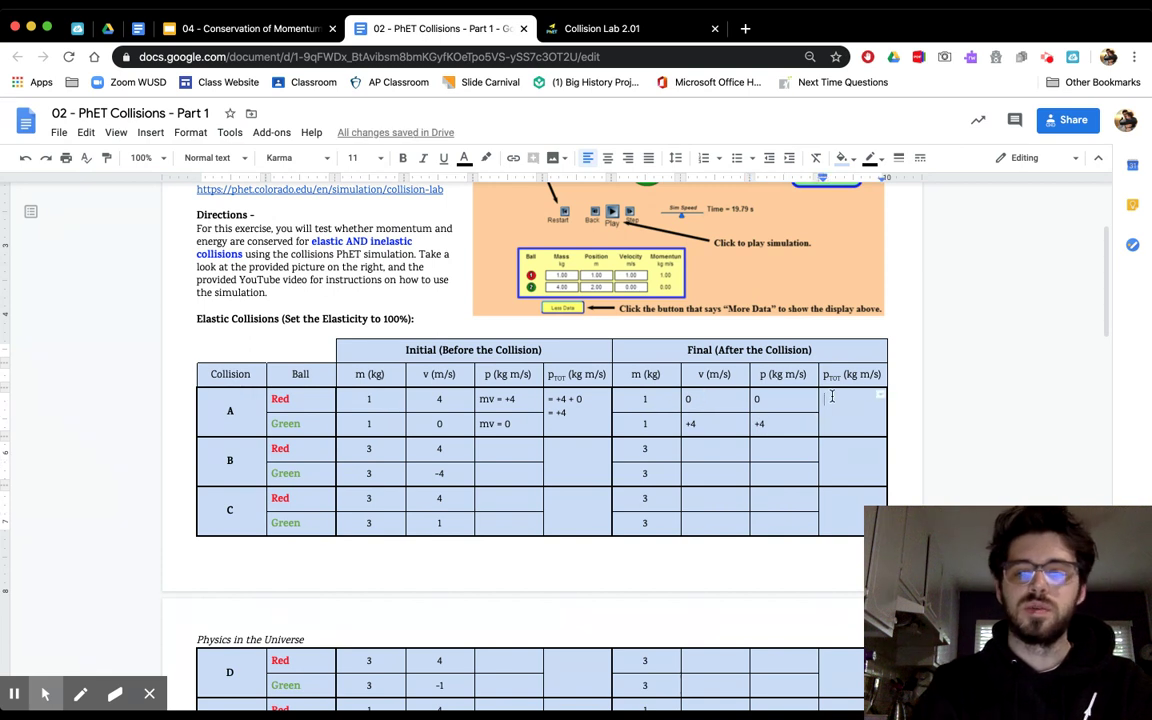
pyautogui.write('= 0')
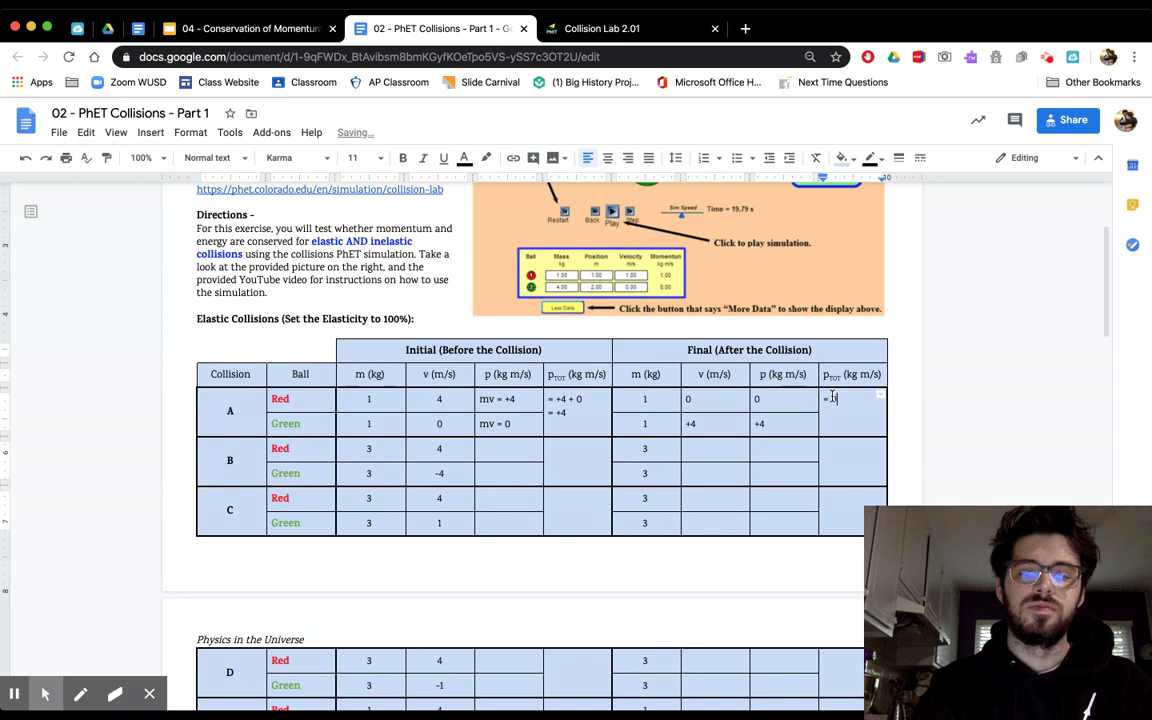
pyautogui.write(' + 4')
pyautogui.press('Return')
pyautogui.write('=')
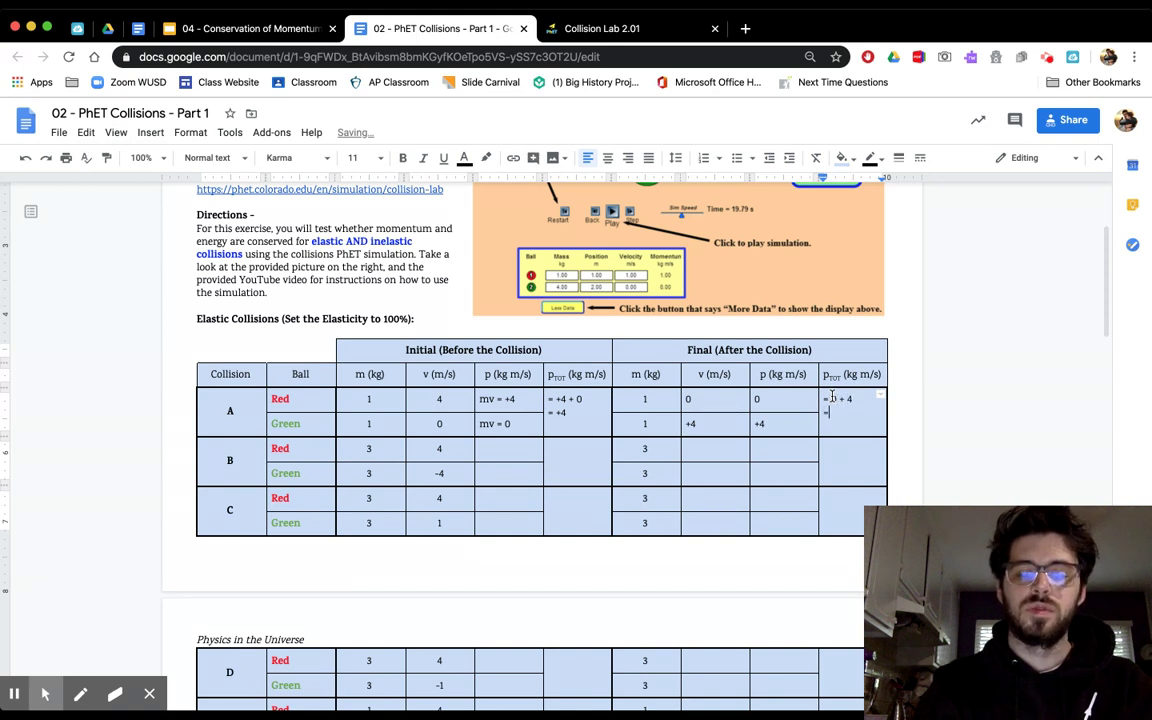
pyautogui.write(' 4')
pyautogui.press('Left')
pyautogui.write('+')
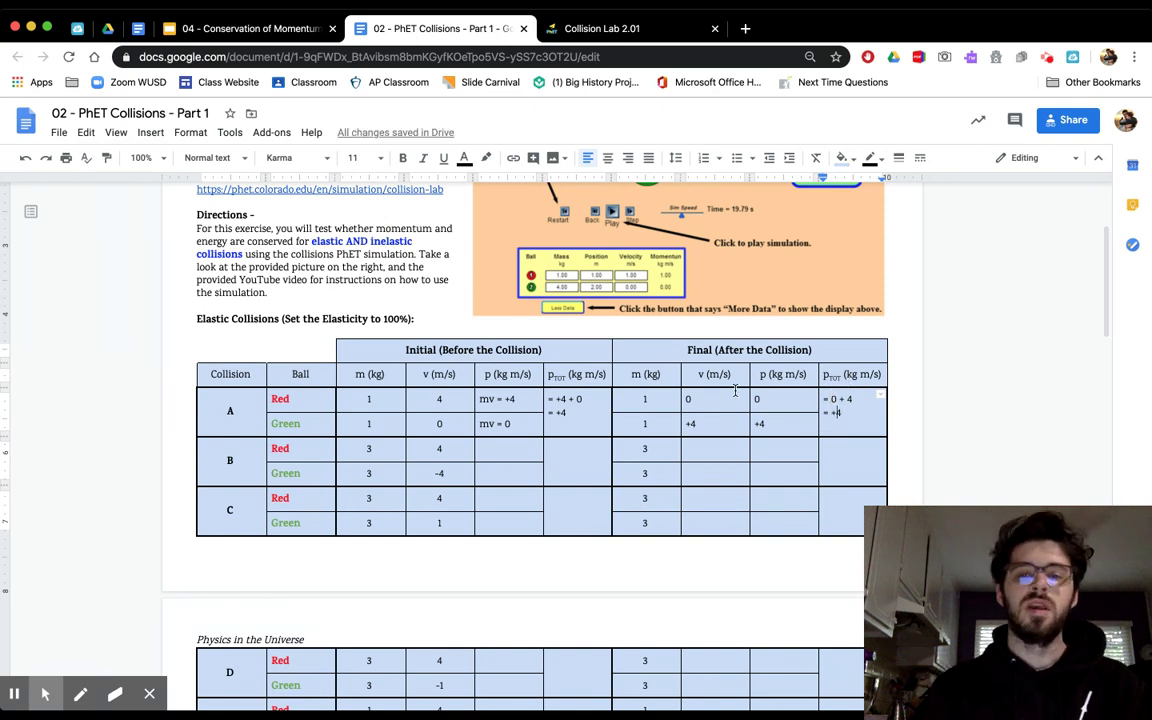
# Center-align collision A's final v and p values and its initial mv entries.
pyautogui.moveTo(697, 397); pyautogui.dragTo(764, 414)
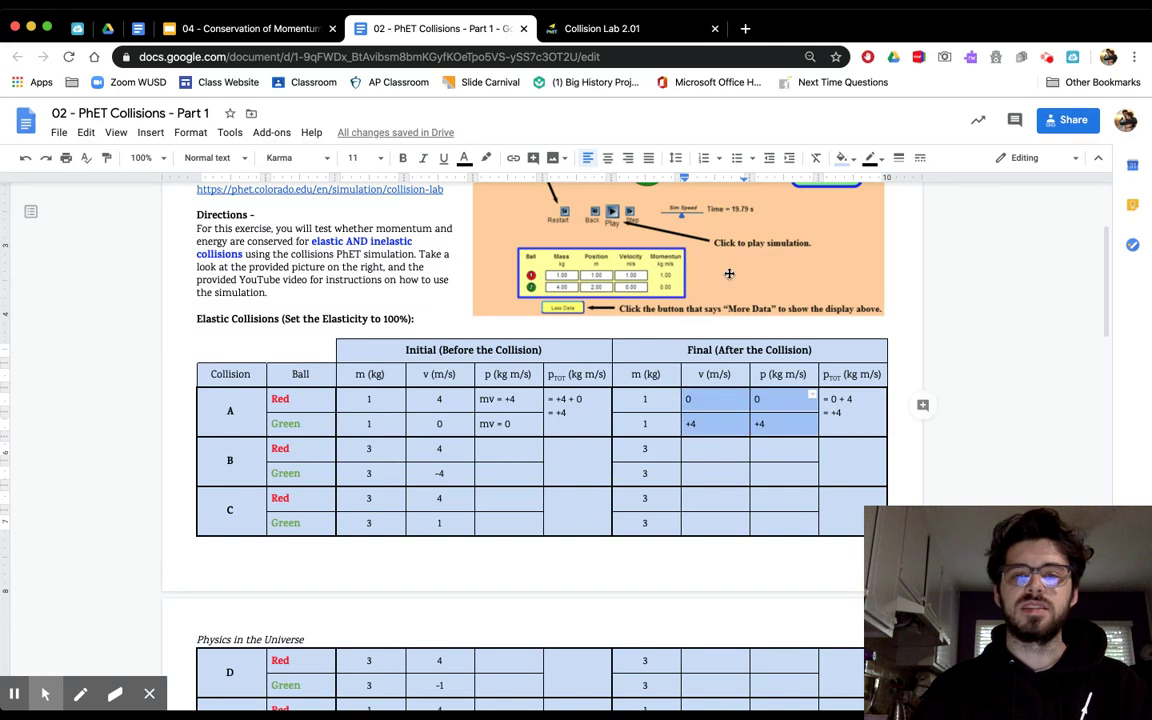
pyautogui.click(606, 152)
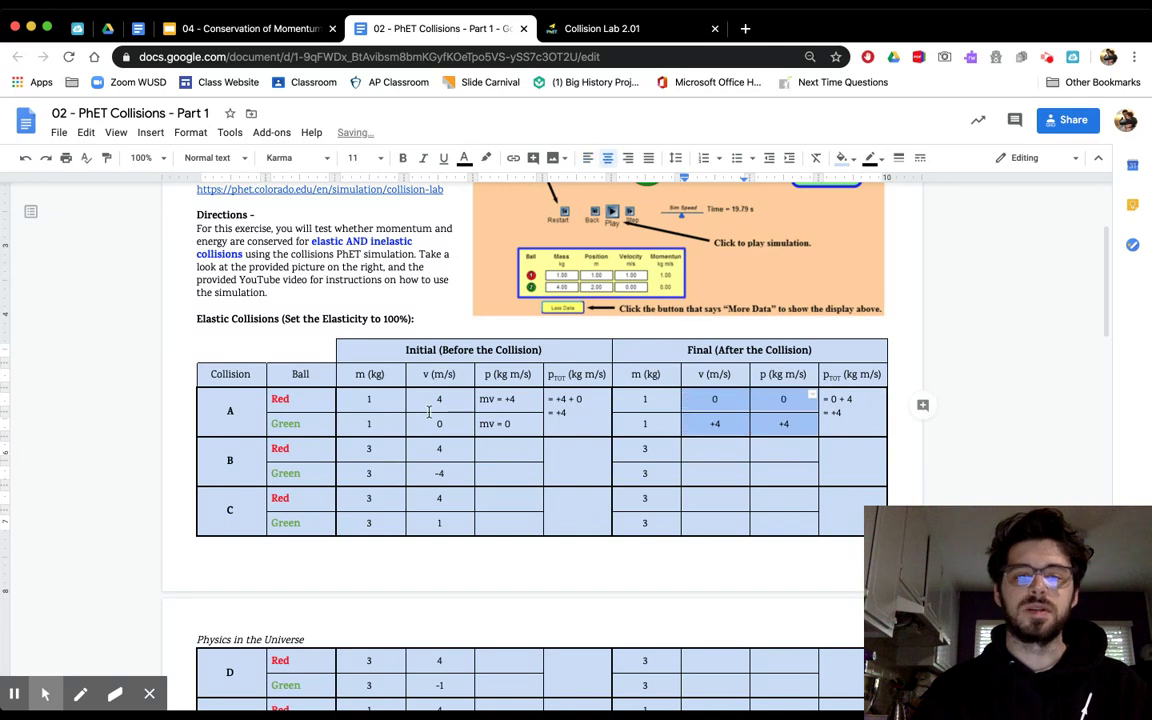
pyautogui.moveTo(487, 399); pyautogui.dragTo(530, 428)
pyautogui.click(607, 157)
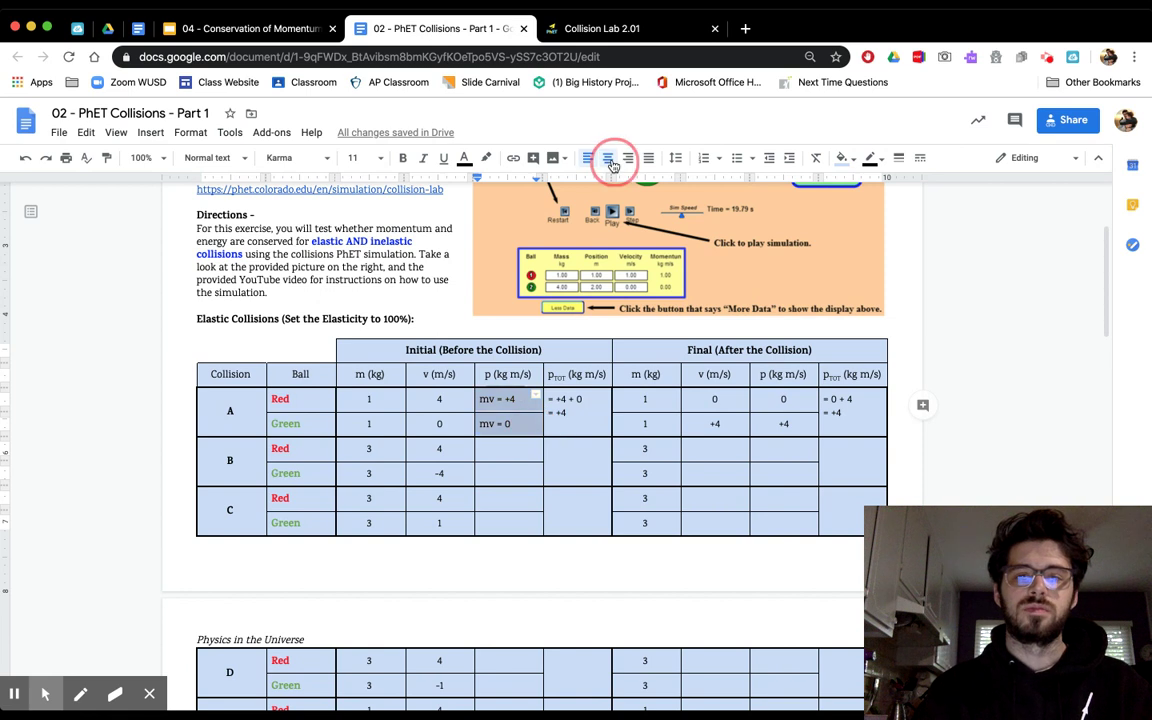
pyautogui.click(515, 449)
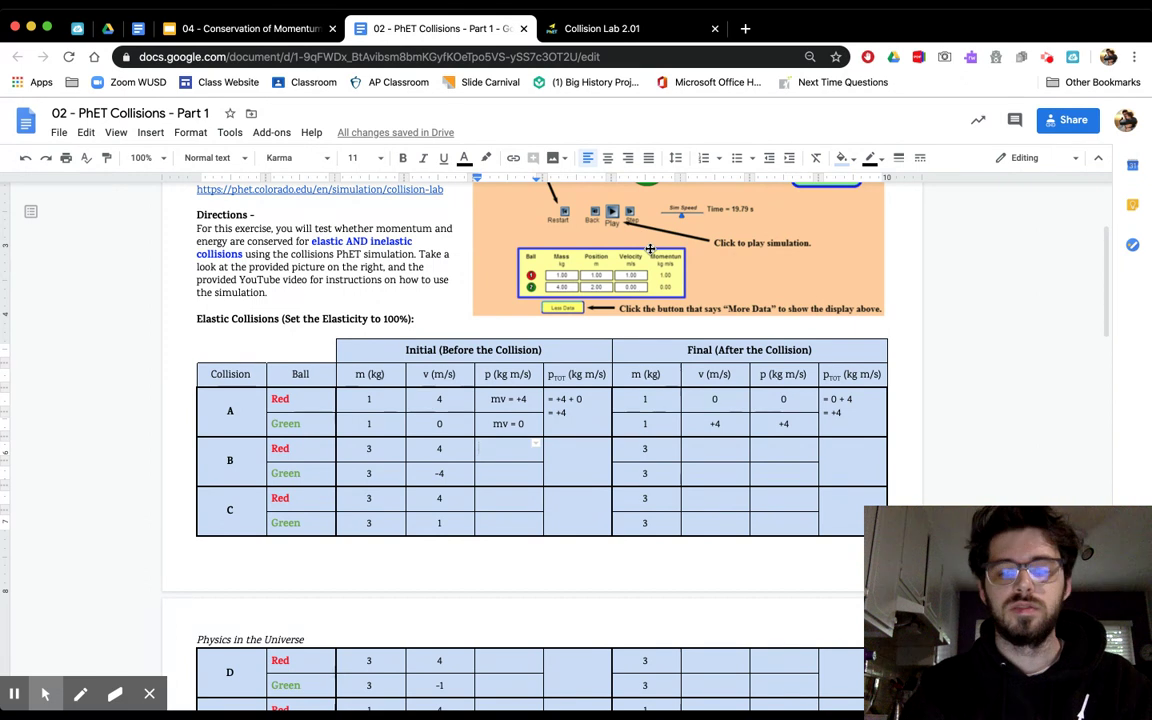
# Enter collision B's initial momenta +12 and -12 and total = +12 - 12 = 0.
pyautogui.write('+12')
pyautogui.press('Down')
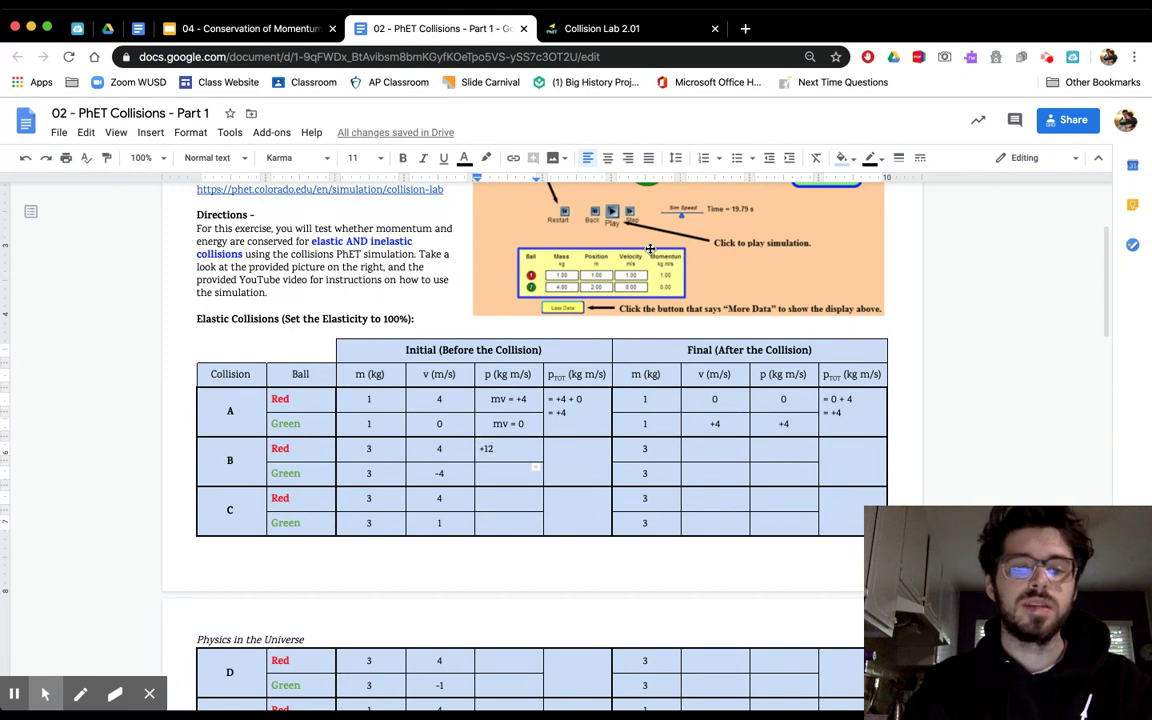
pyautogui.write('-12')
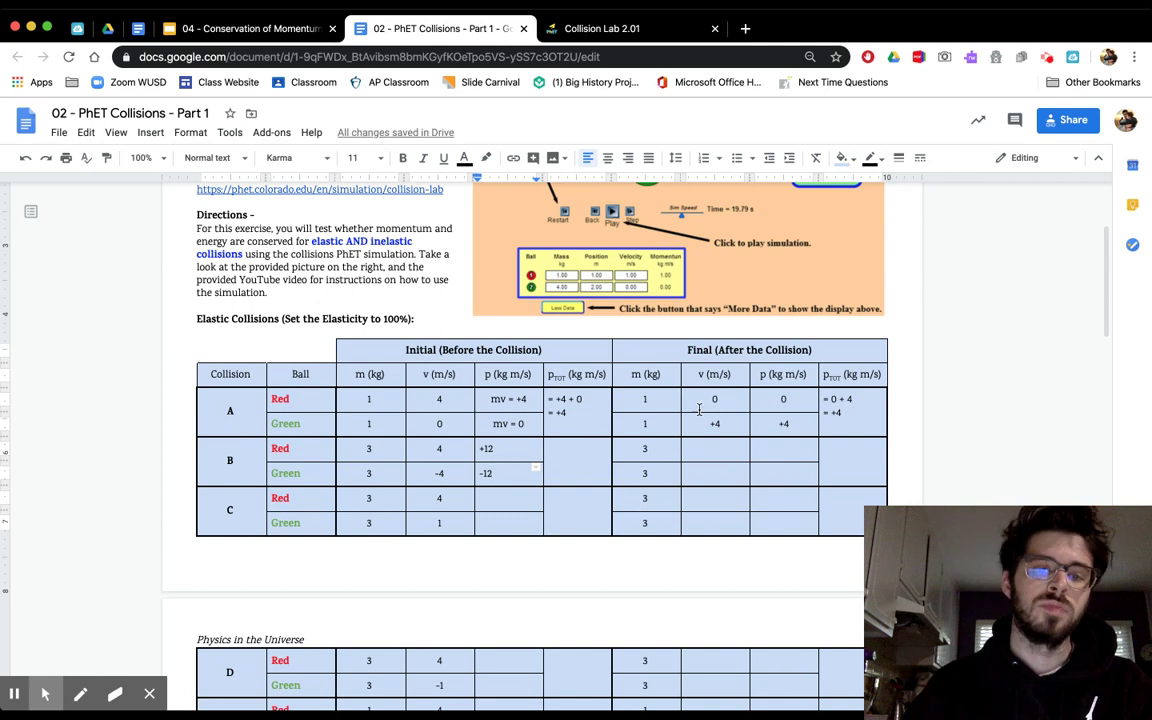
pyautogui.click(596, 453)
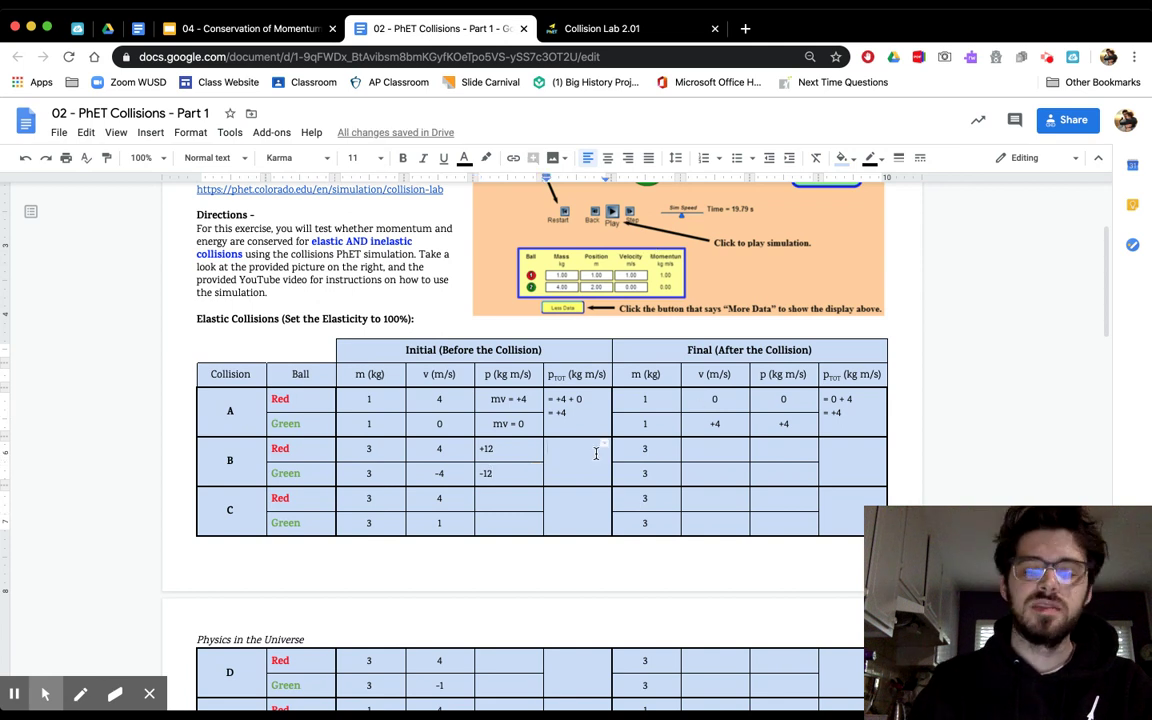
pyautogui.write('= +12 - 12')
pyautogui.press('Return')
pyautogui.write('= ')
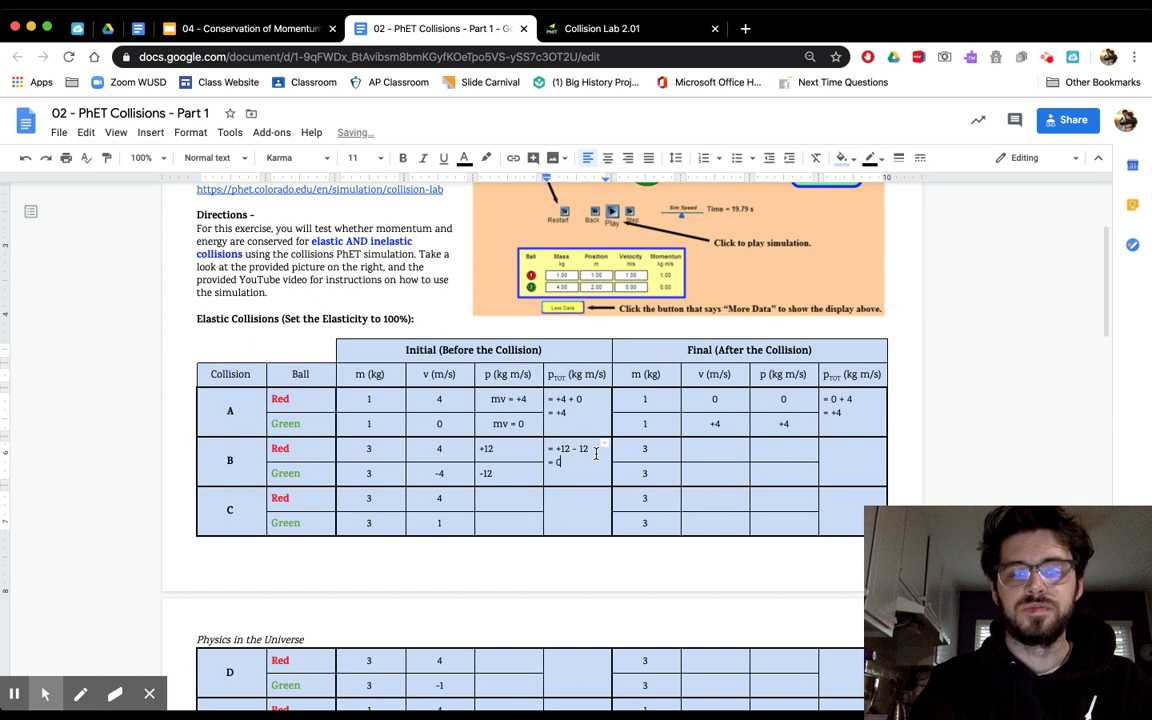
pyautogui.write('0')
pyautogui.click(726, 448)
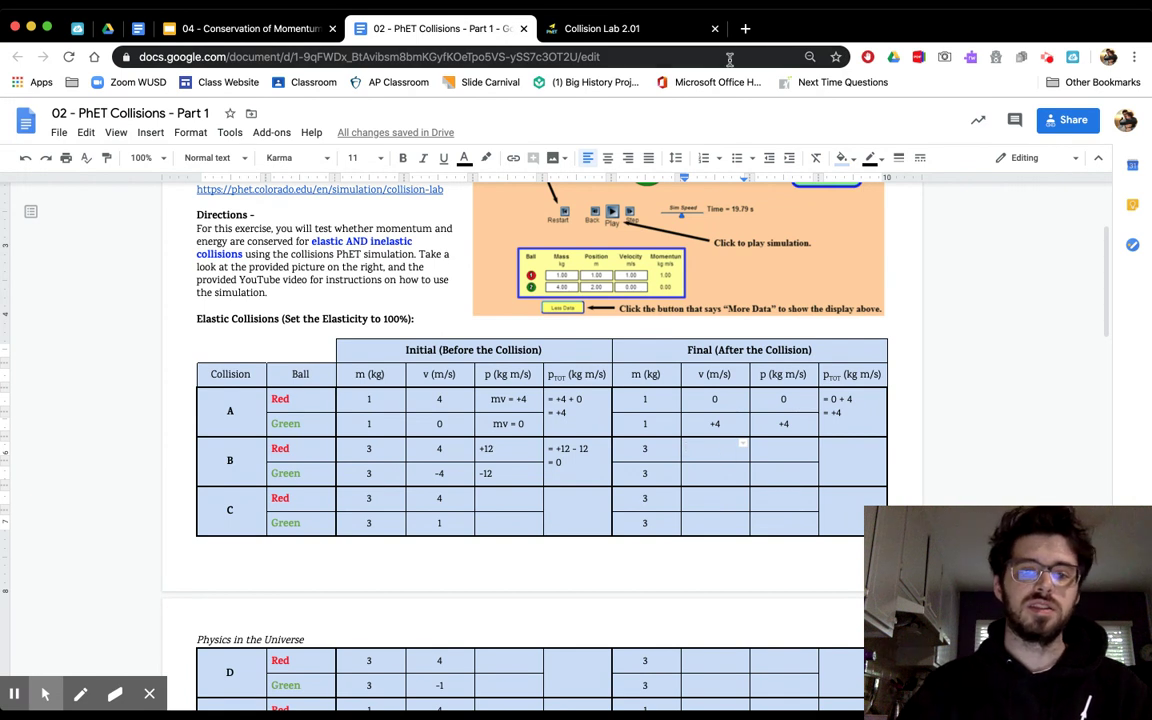
# Restart Collision Lab, set the masses to 3 kg and ball 2's velocity to -4 m/s.
pyautogui.click(686, 37)
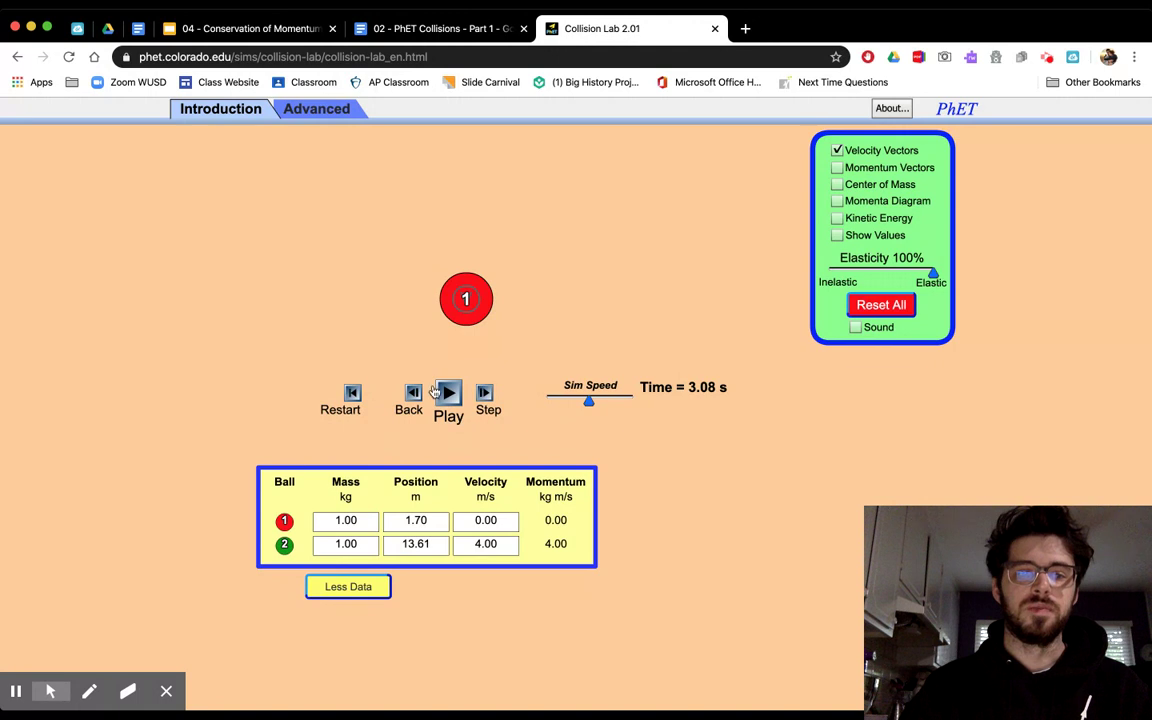
pyautogui.click(352, 395)
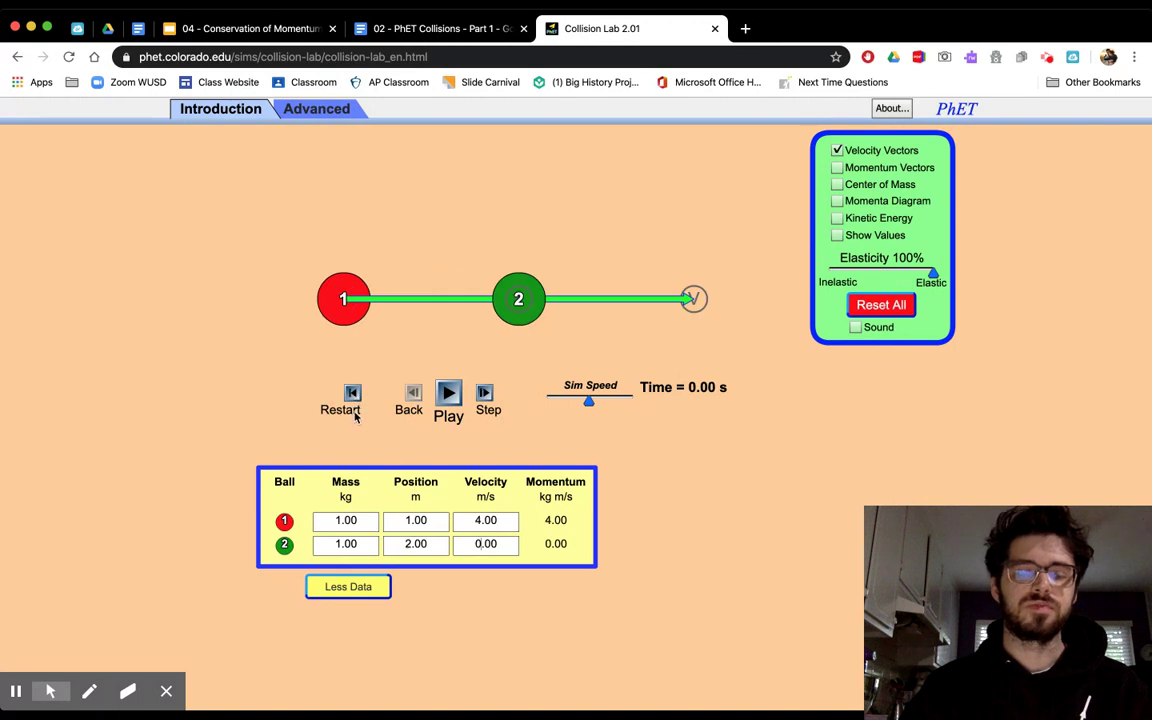
pyautogui.moveTo(356, 521); pyautogui.dragTo(322, 543)
pyautogui.write('3')
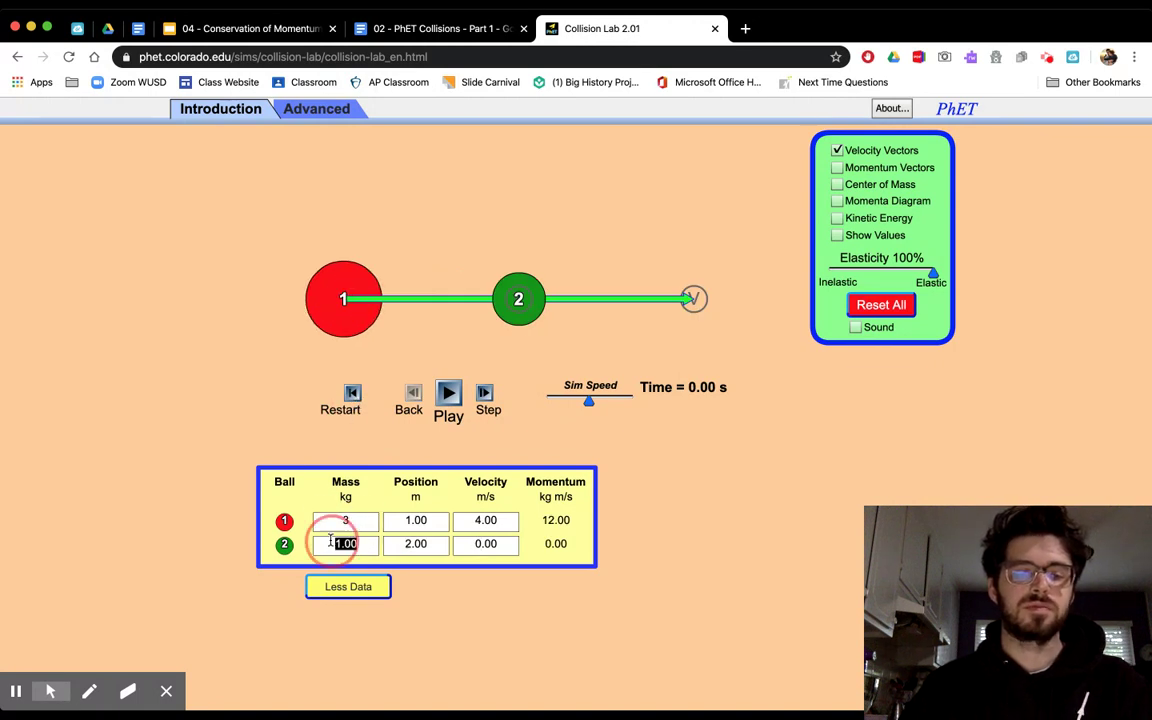
pyautogui.write('3')
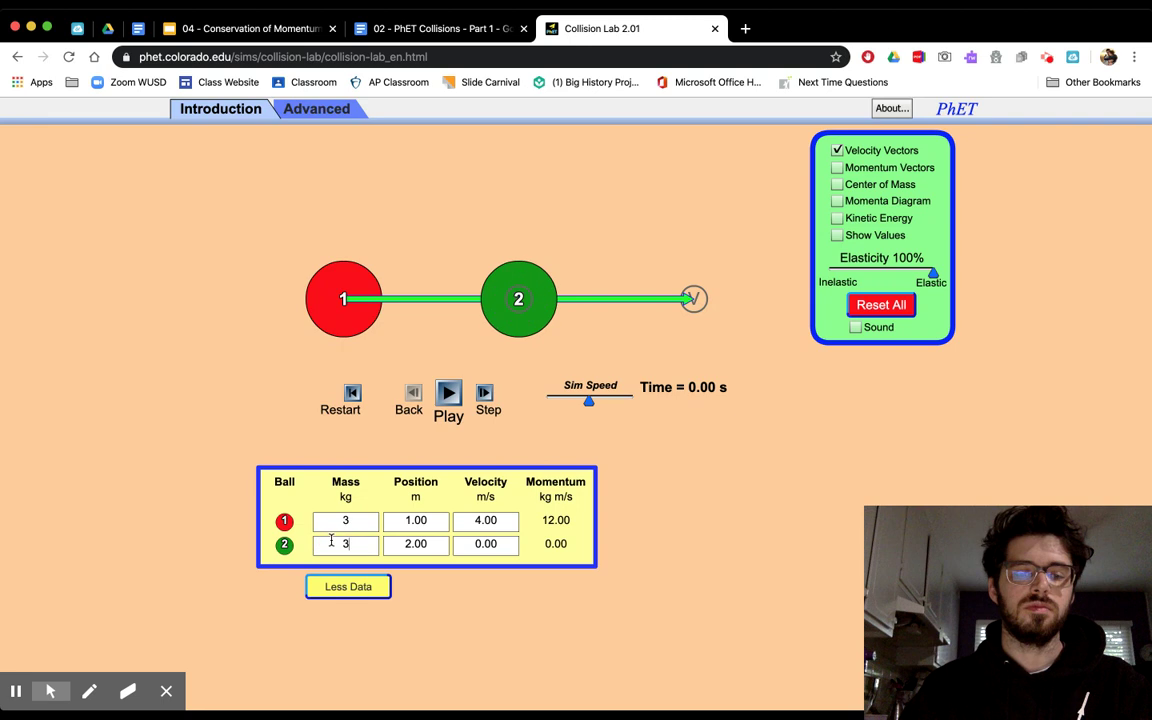
pyautogui.click(497, 541)
pyautogui.moveTo(497, 541); pyautogui.dragTo(456, 538)
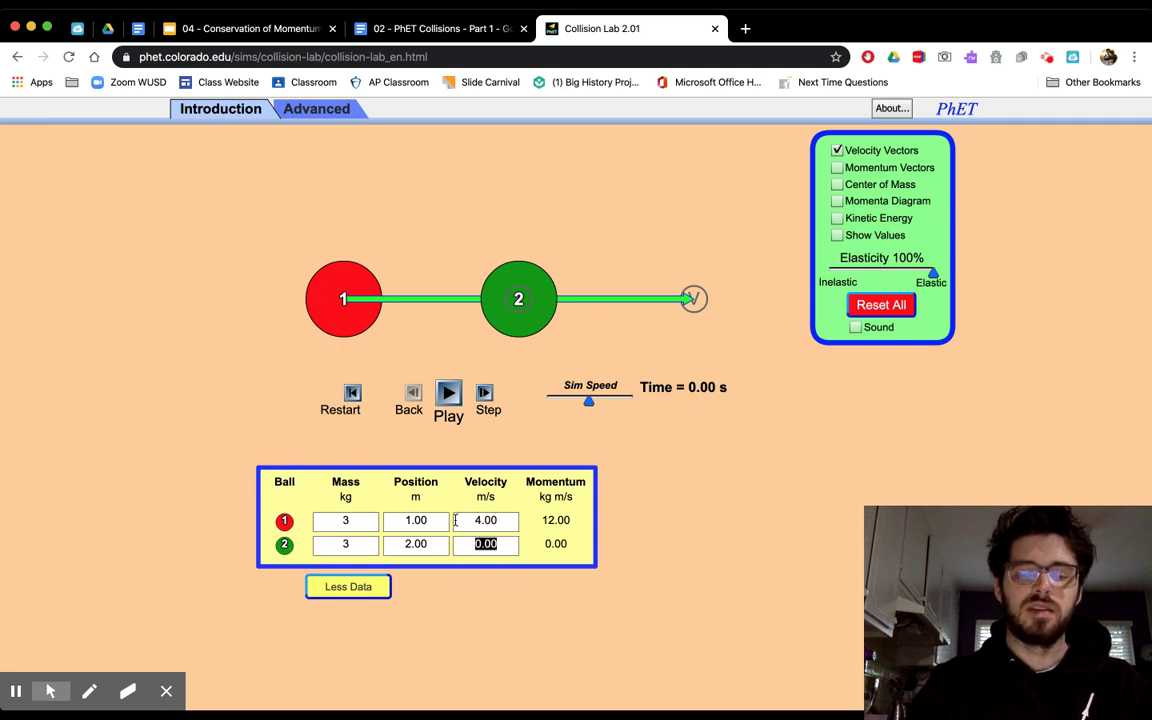
pyautogui.write('-4')
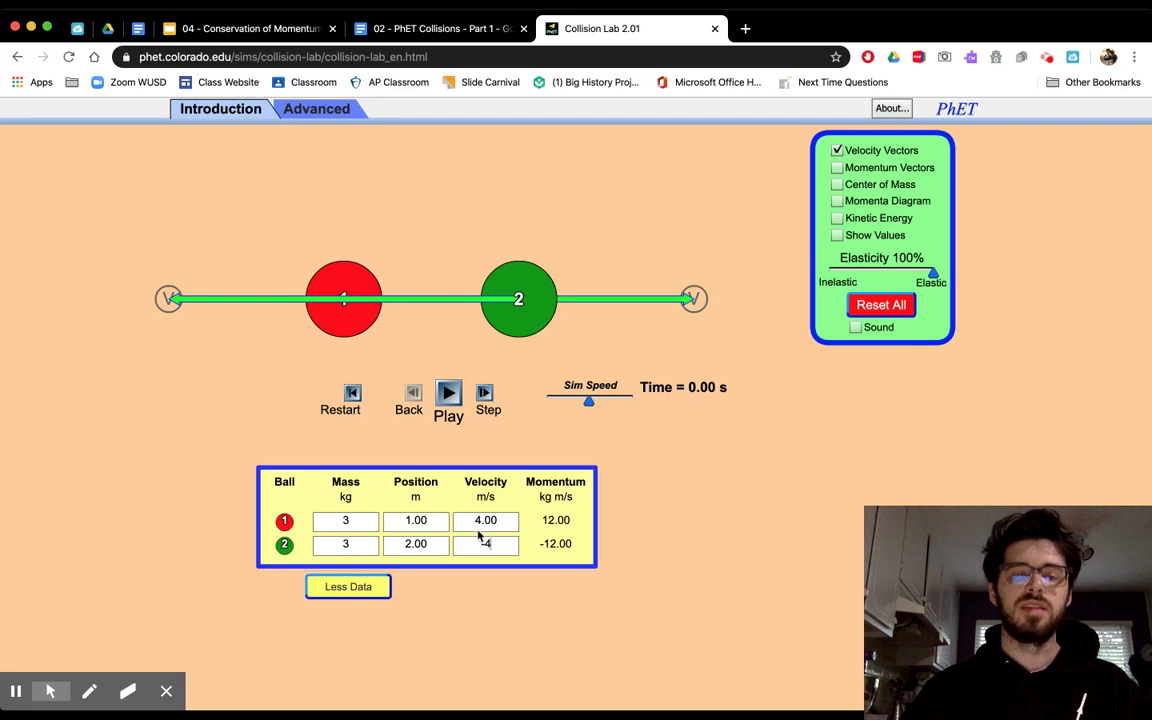
# Run collision B, pause after impact, and return to the worksheet.
pyautogui.click(448, 395)
pyautogui.click(448, 395)
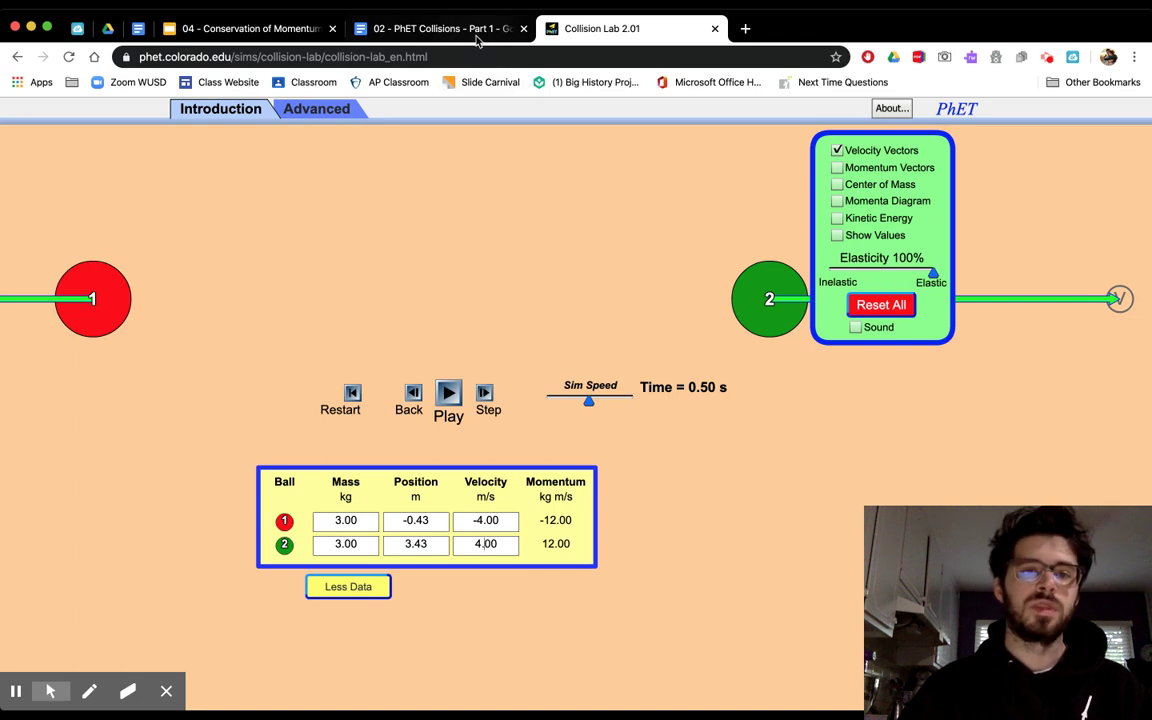
pyautogui.click(430, 28)
pyautogui.click(713, 452)
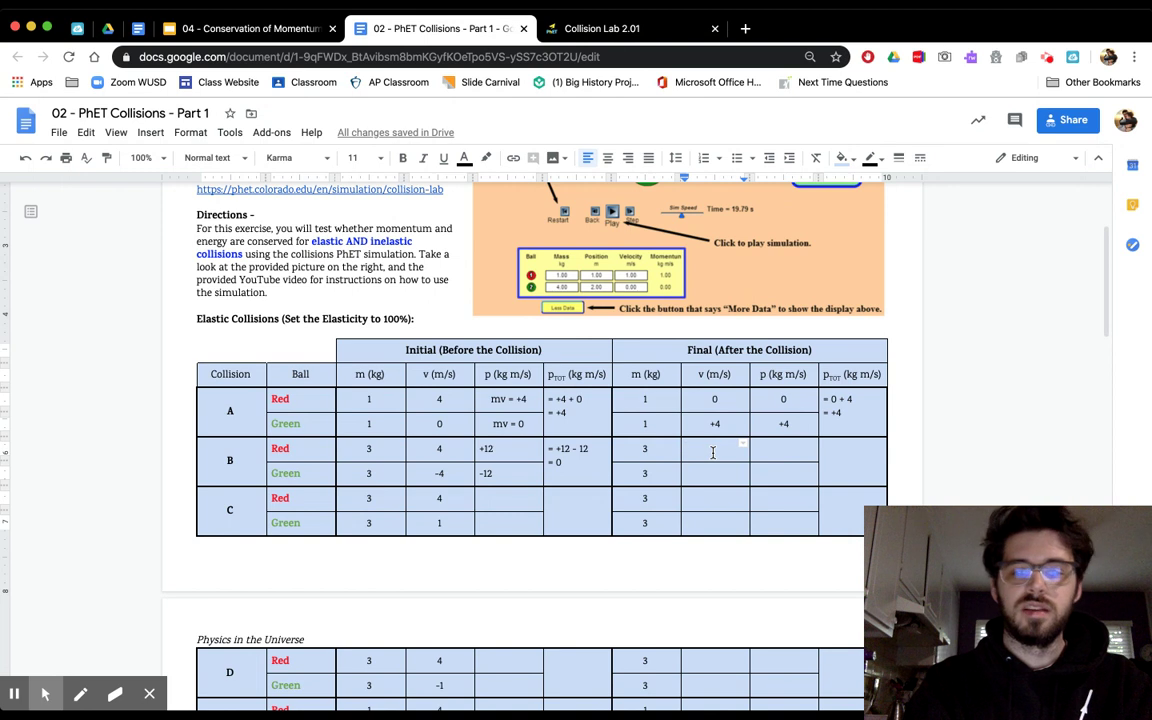
# Enter collision B's final velocities -4 and +4 and momenta -12 and +12.
pyautogui.write('-4')
pyautogui.press('Down')
pyautogui.write('+')
pyautogui.press('Up')
pyautogui.press('Right')
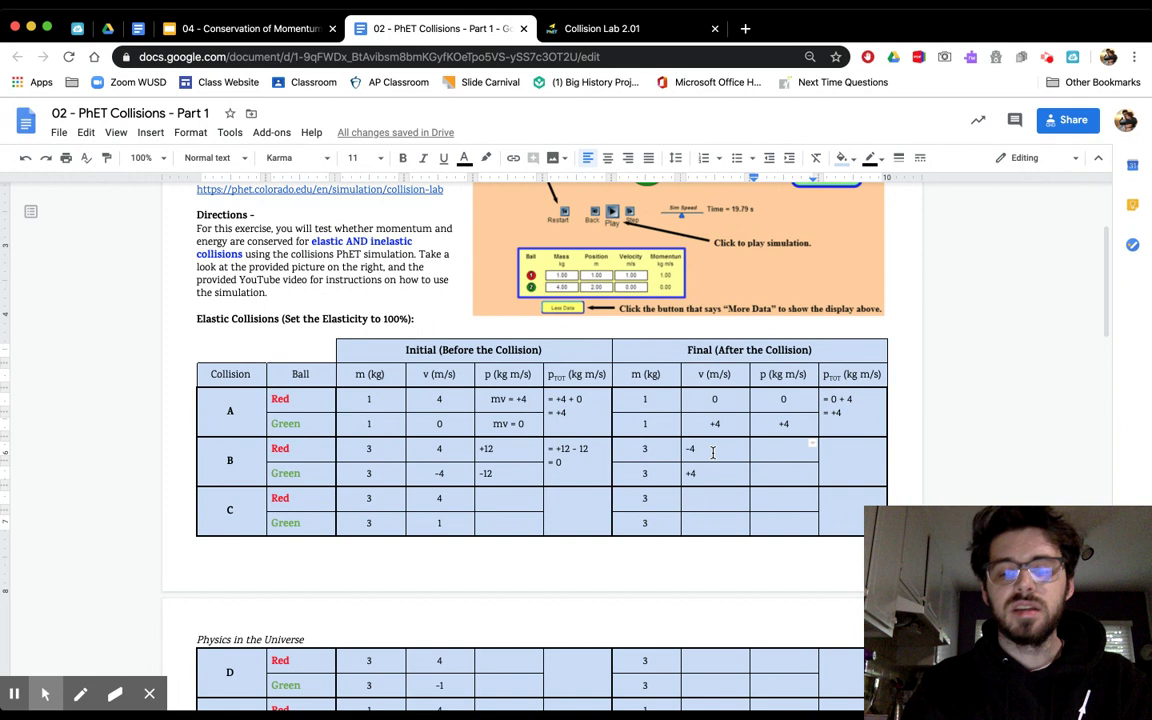
pyautogui.write('-12')
pyautogui.press('Down')
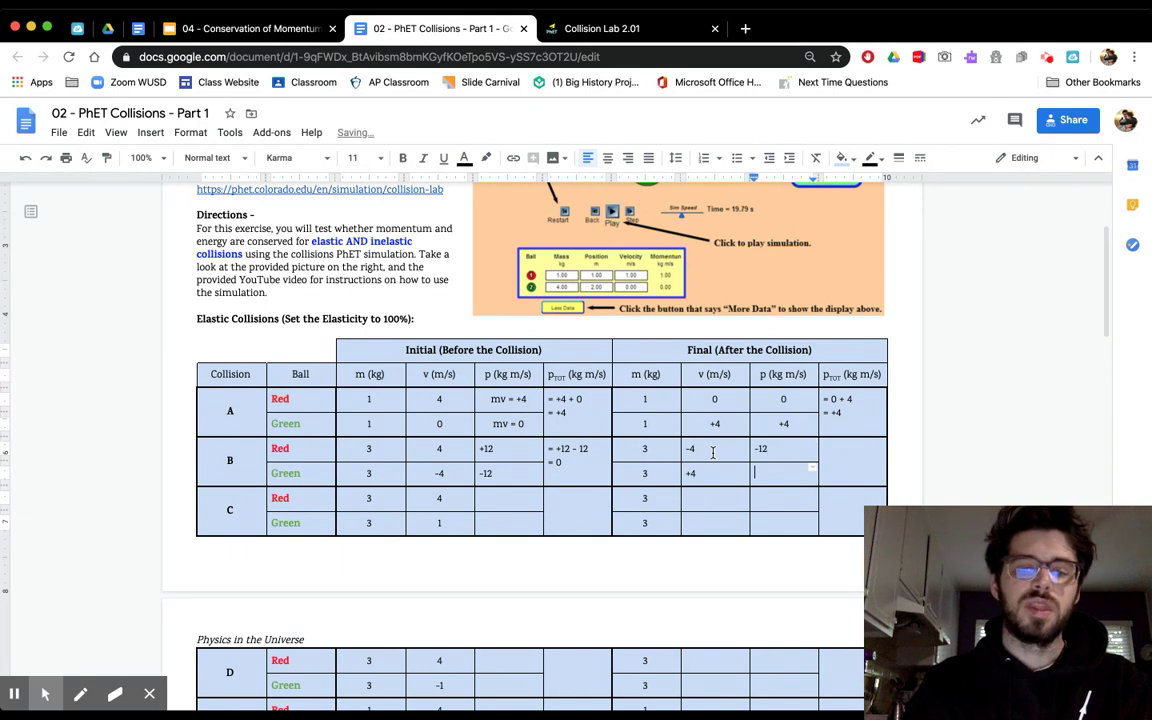
pyautogui.write('+')
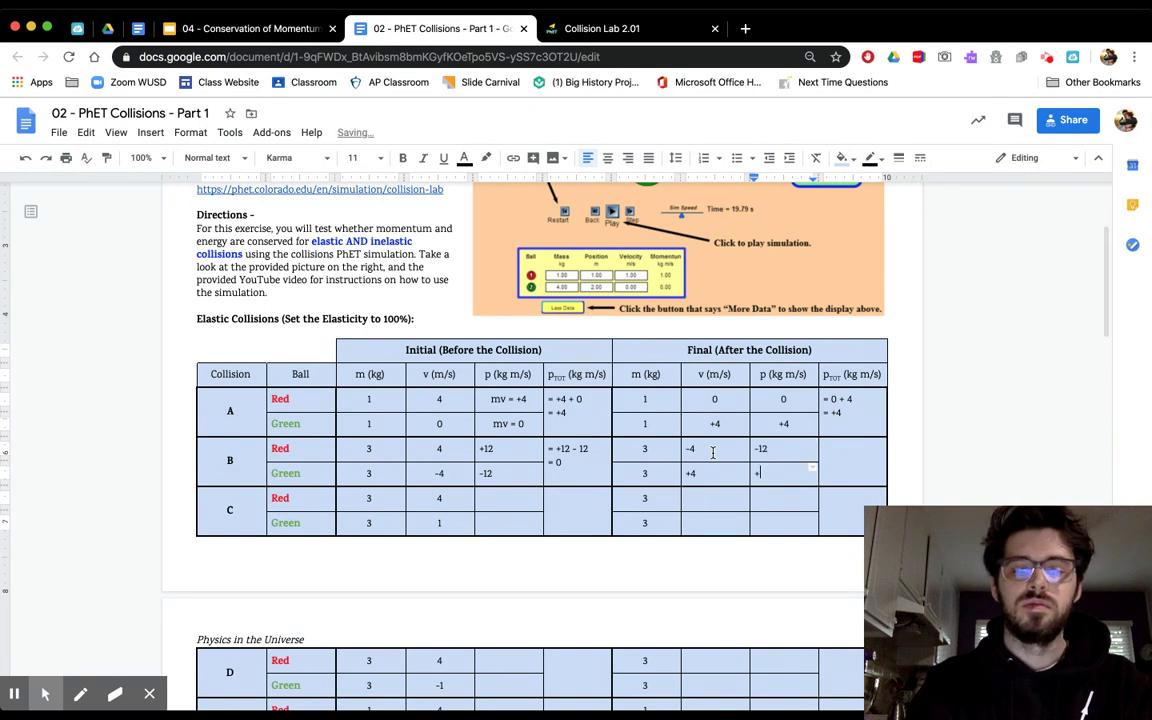
pyautogui.write('12')
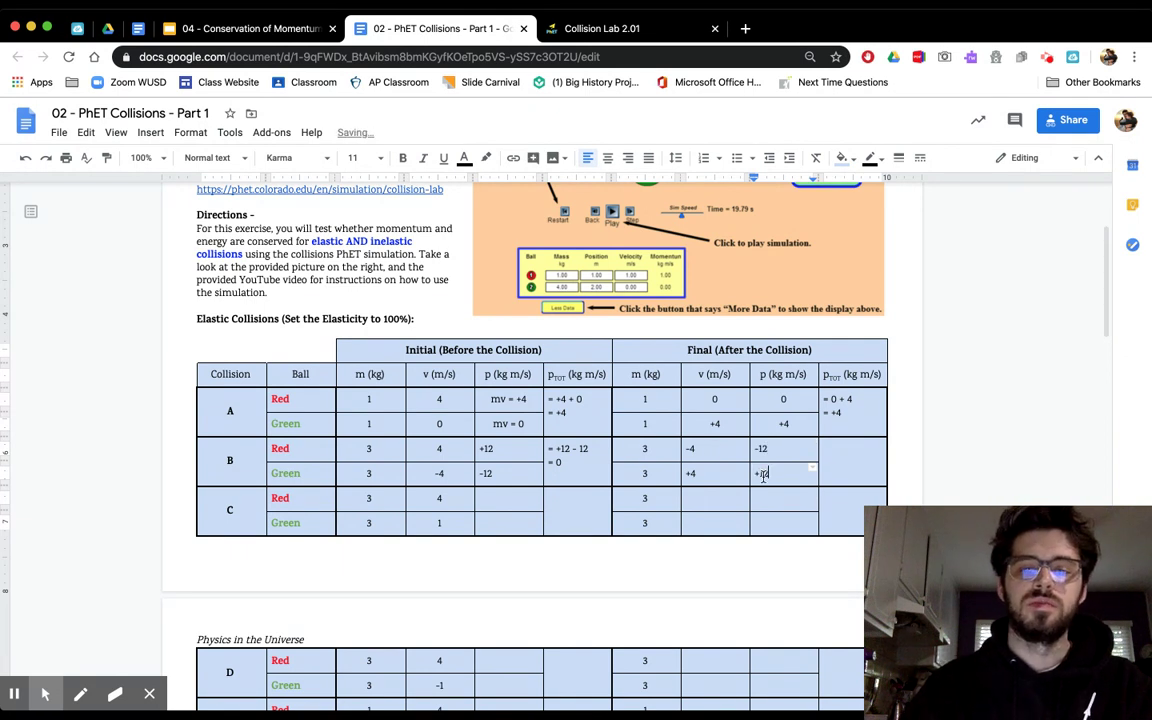
# Write collision B's final total momentum as = -12+12 = 0.
pyautogui.click(833, 460)
pyautogui.write('= ')
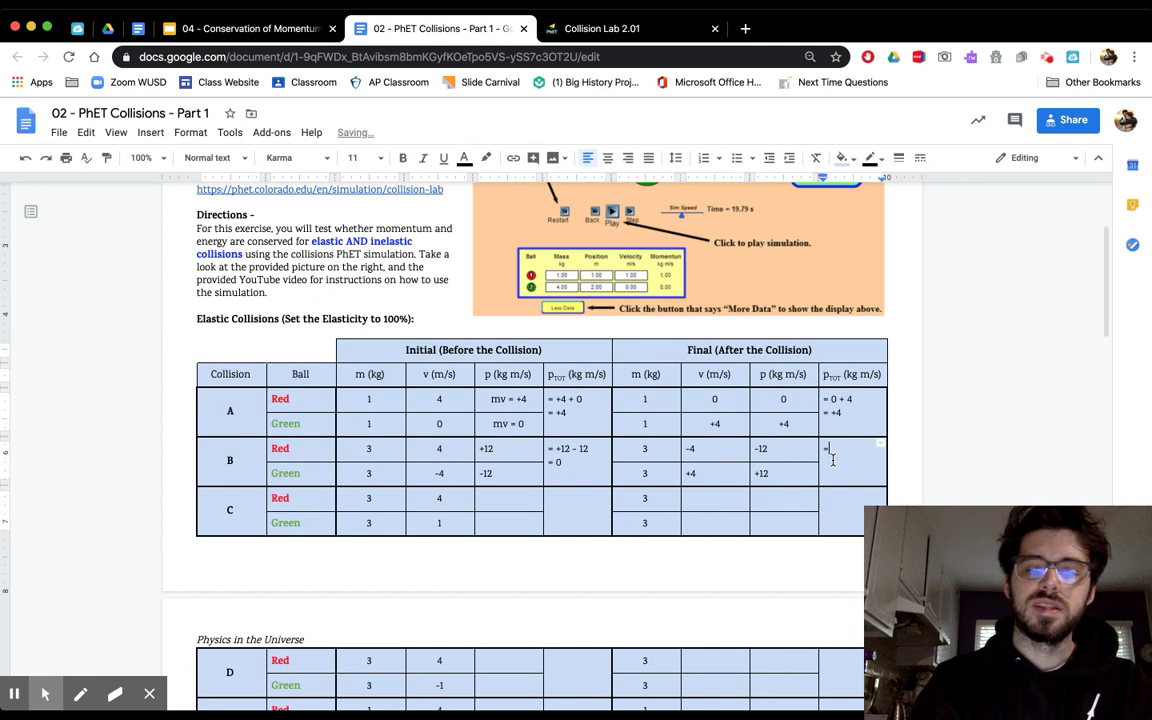
pyautogui.write('-12')
pyautogui.press('Left')
pyautogui.press('Left')
pyautogui.press('Left')
pyautogui.press('Right')
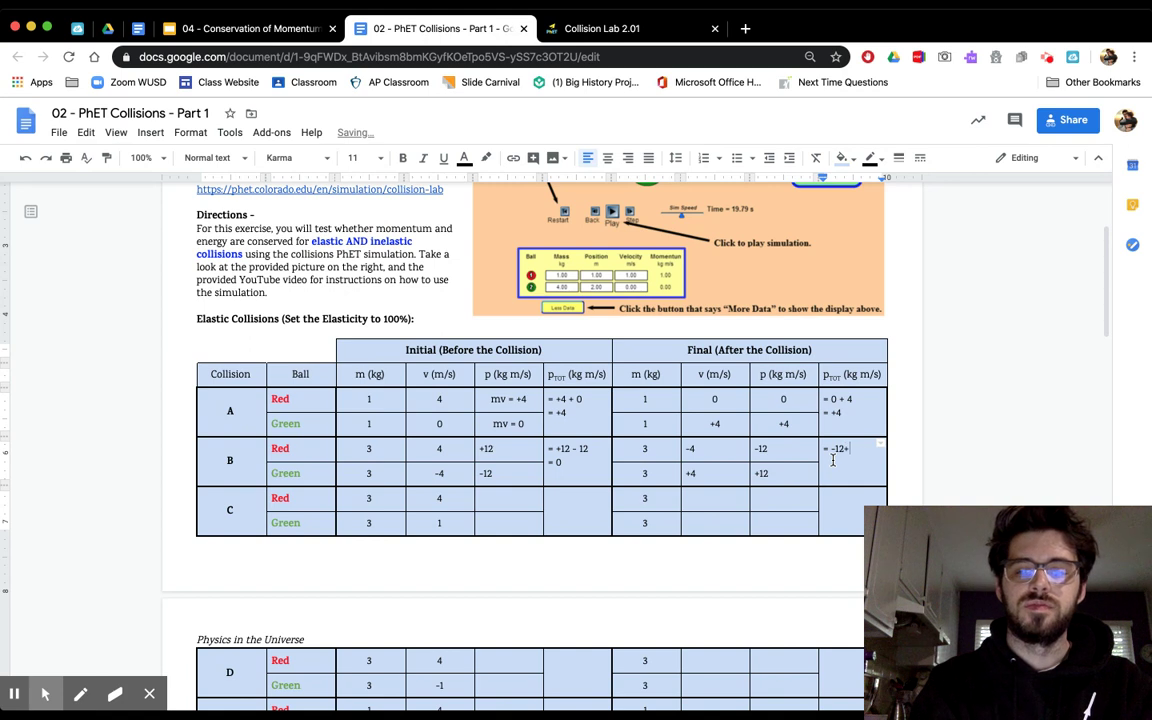
pyautogui.write('+12')
pyautogui.press('Return')
pyautogui.write('= 0')
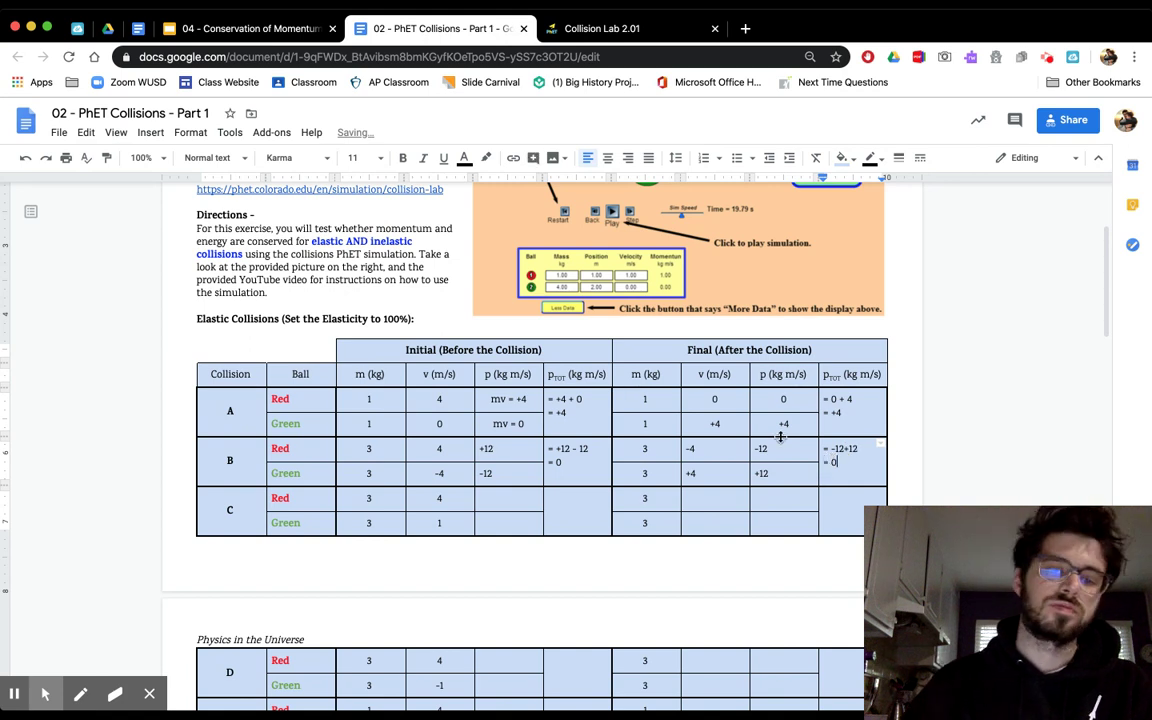
# Center-align collision B's initial momentum cells and final velocity and momentum cells.
pyautogui.moveTo(497, 448); pyautogui.dragTo(501, 470)
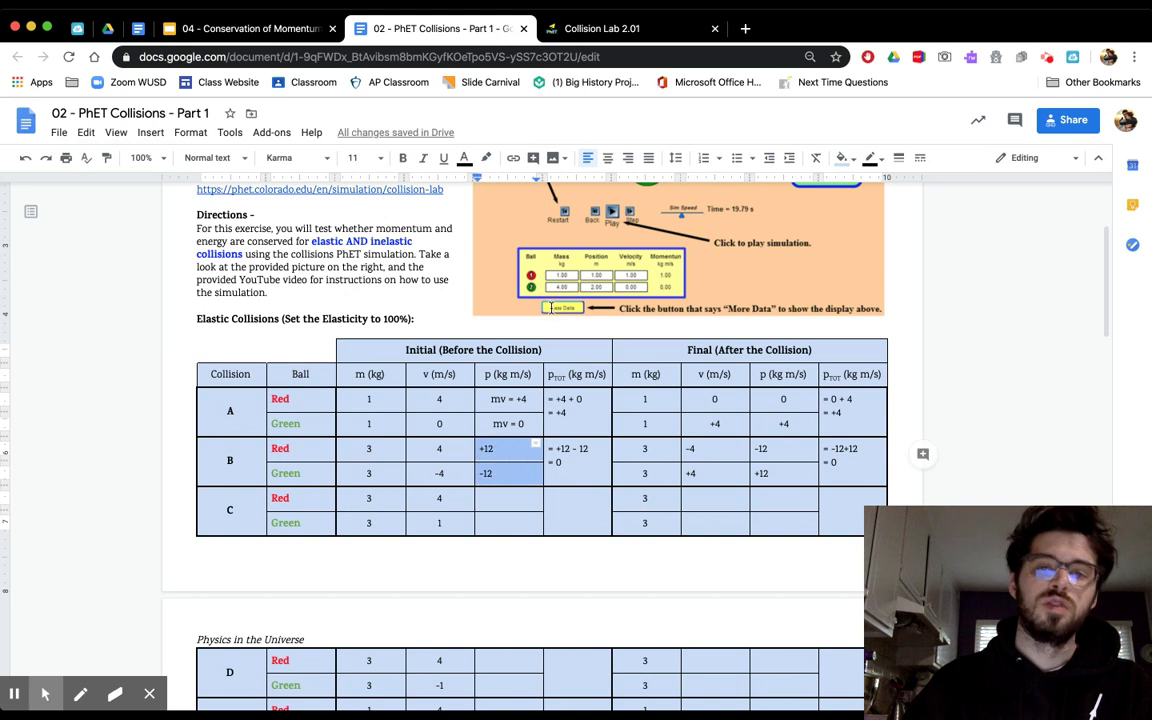
pyautogui.click(610, 158)
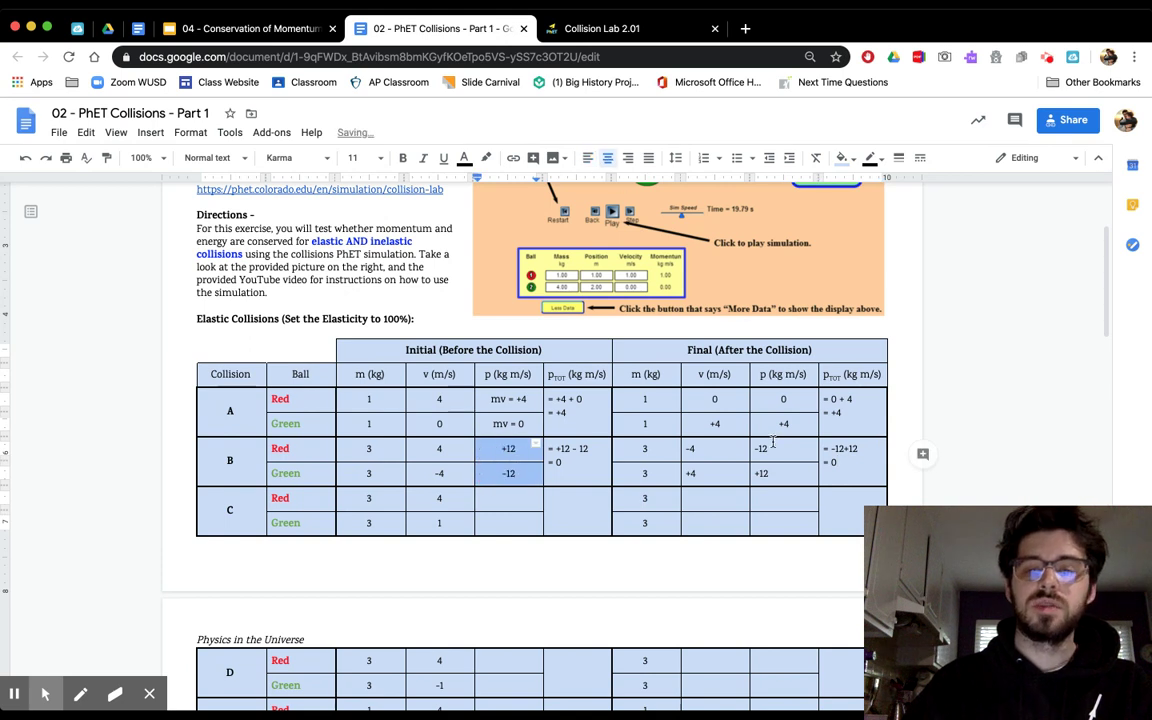
pyautogui.click(737, 455)
pyautogui.moveTo(737, 455); pyautogui.dragTo(771, 471)
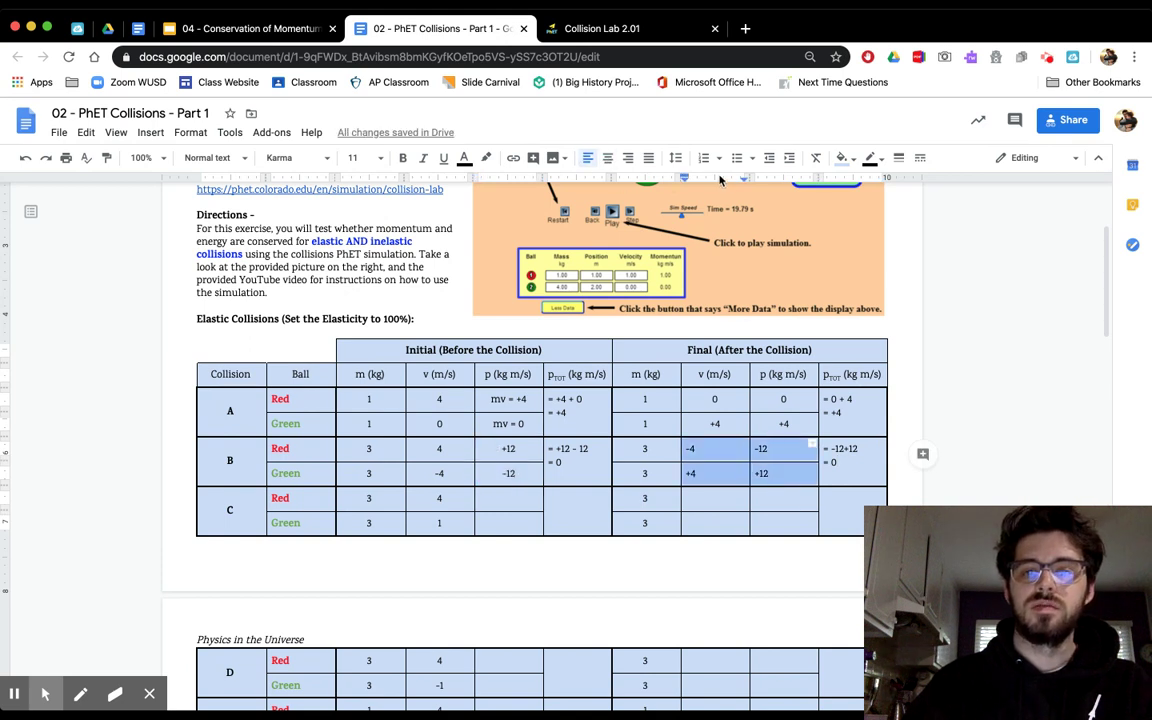
pyautogui.click(614, 165)
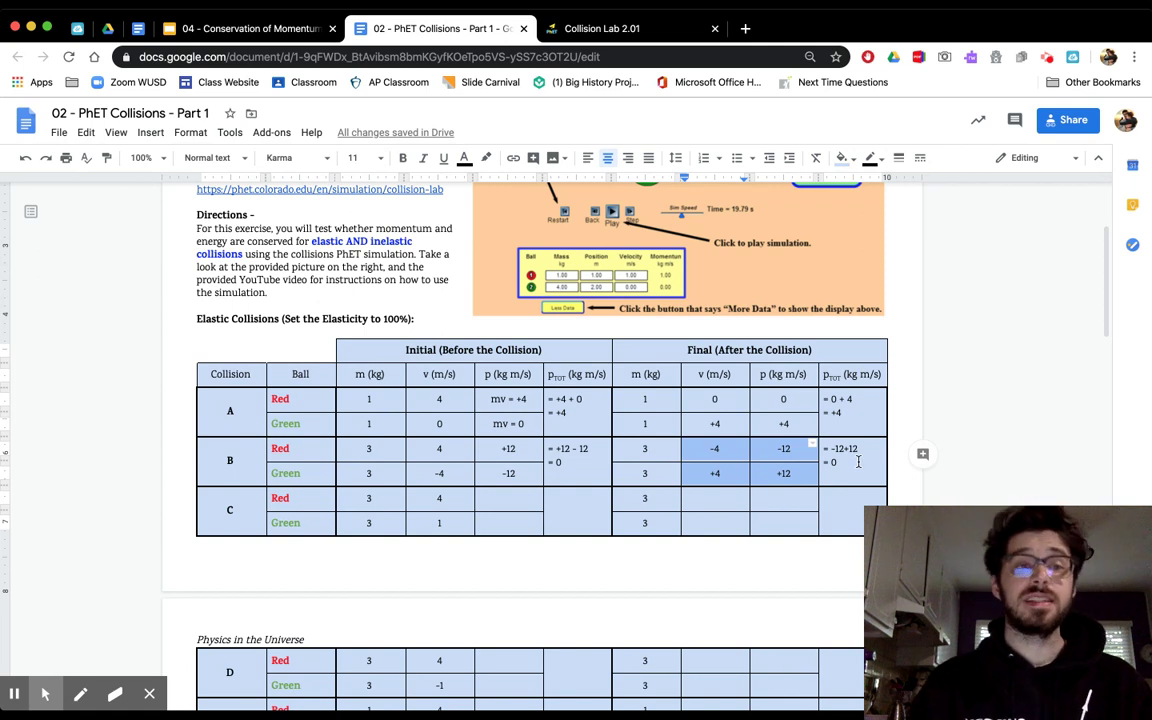
# Scroll down to review the 50% elasticity collisions table, then go back to Collision Lab.
pyautogui.click(801, 473)
pyautogui.scroll(-5, 801, 473)
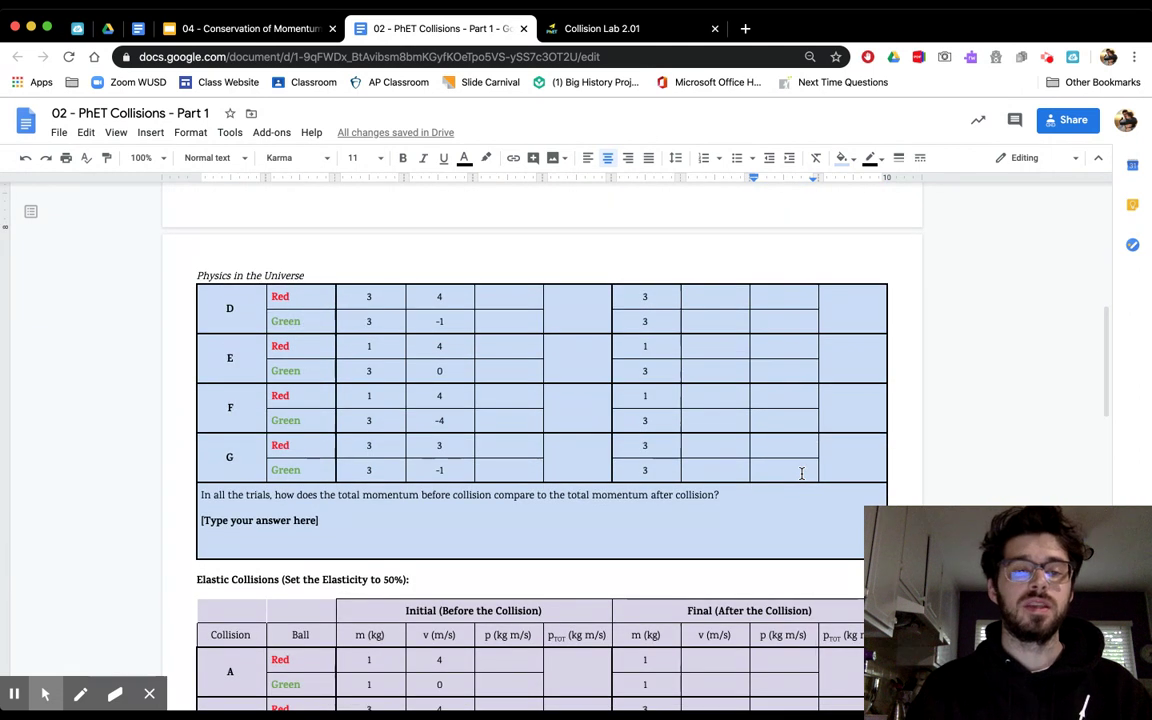
pyautogui.scroll(-3, 801, 473)
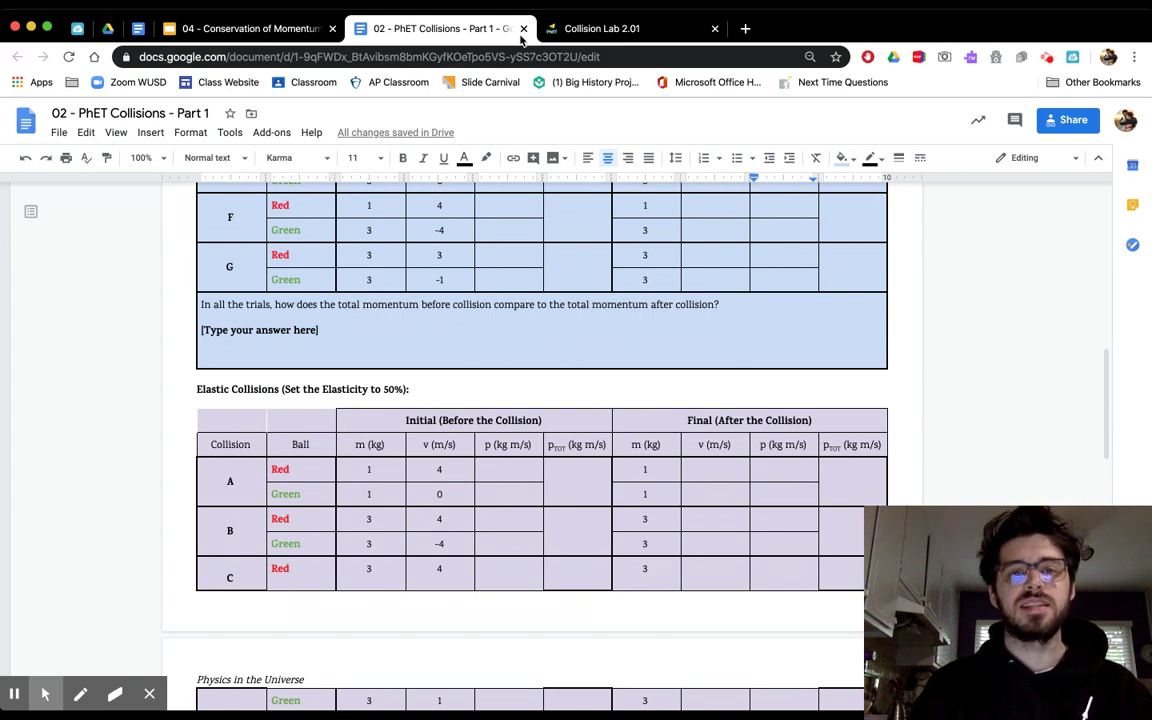
pyautogui.click(565, 31)
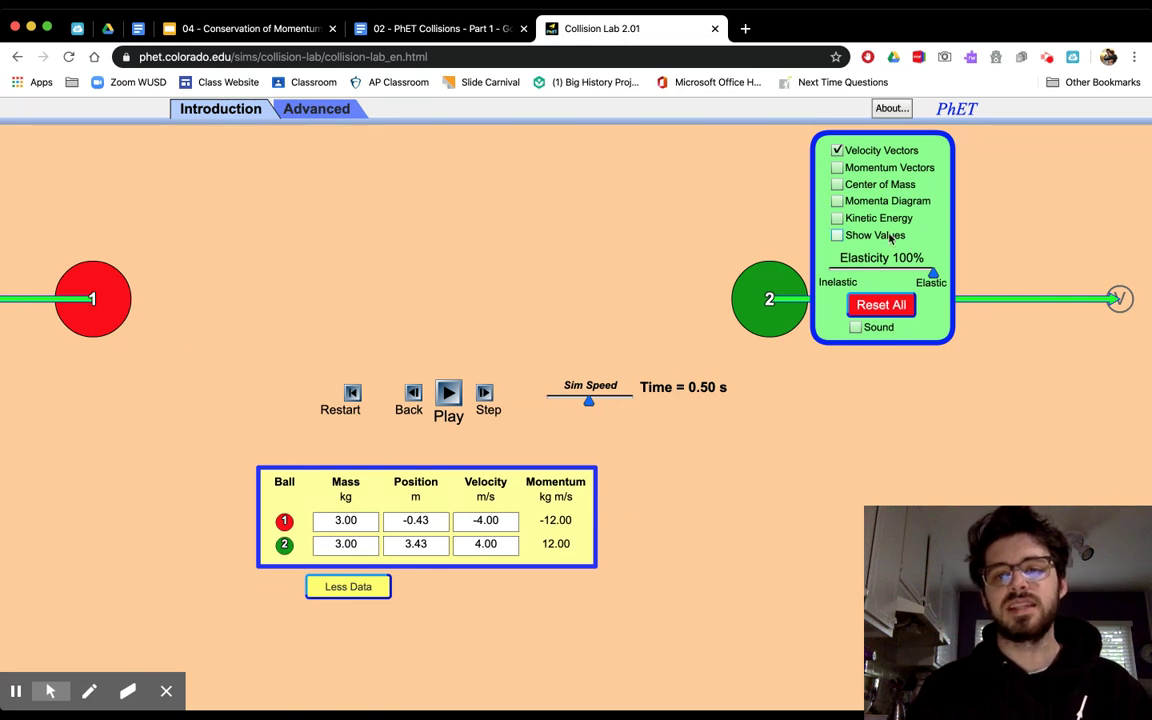
# Lower the Elasticity slider from 100% to 0% and go back to the worksheet.
pyautogui.moveTo(933, 272); pyautogui.dragTo(880, 277)
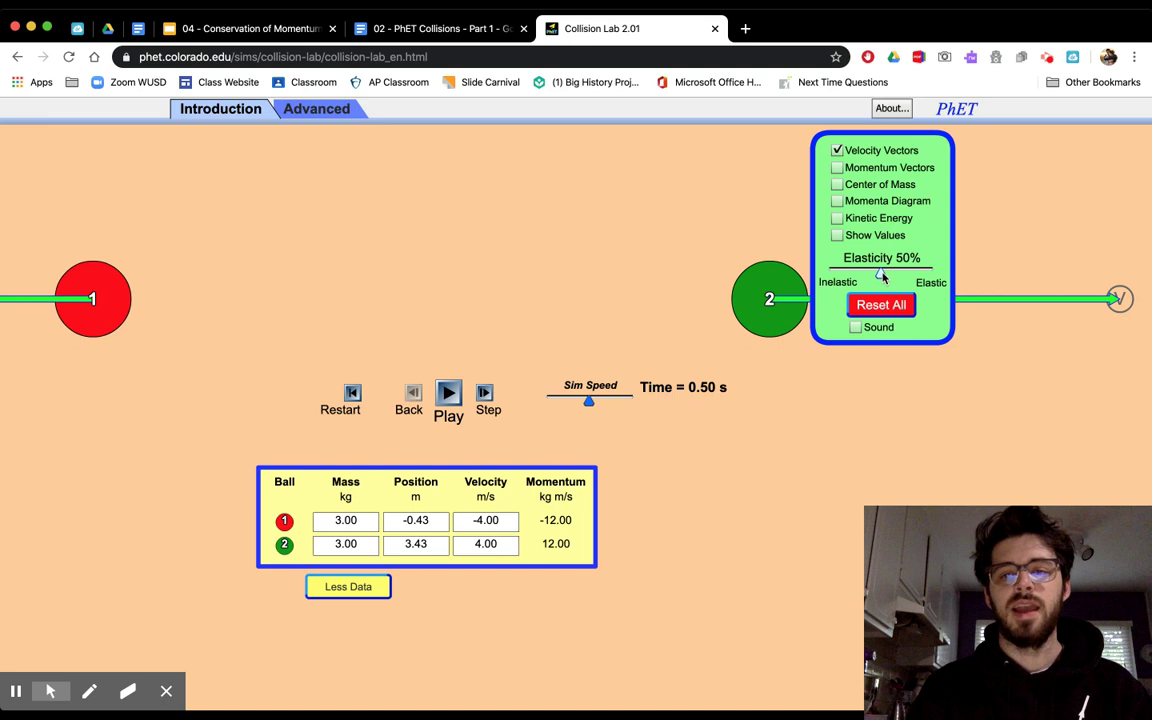
pyautogui.moveTo(882, 277); pyautogui.dragTo(828, 274)
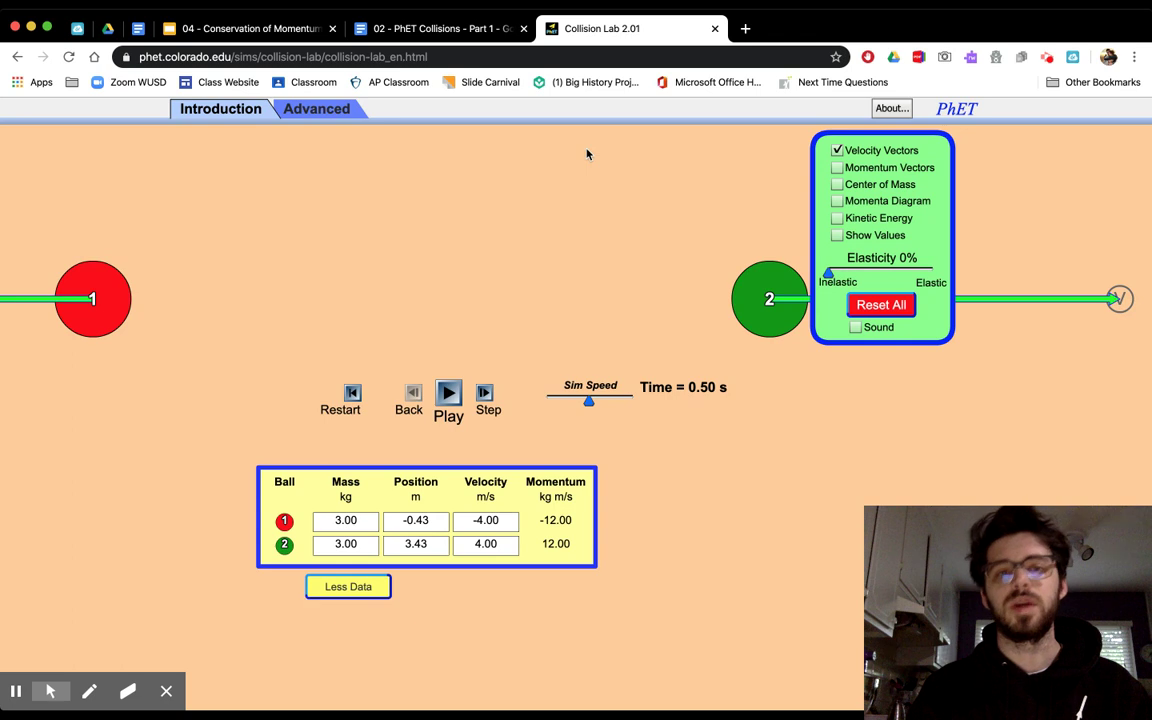
pyautogui.click(470, 30)
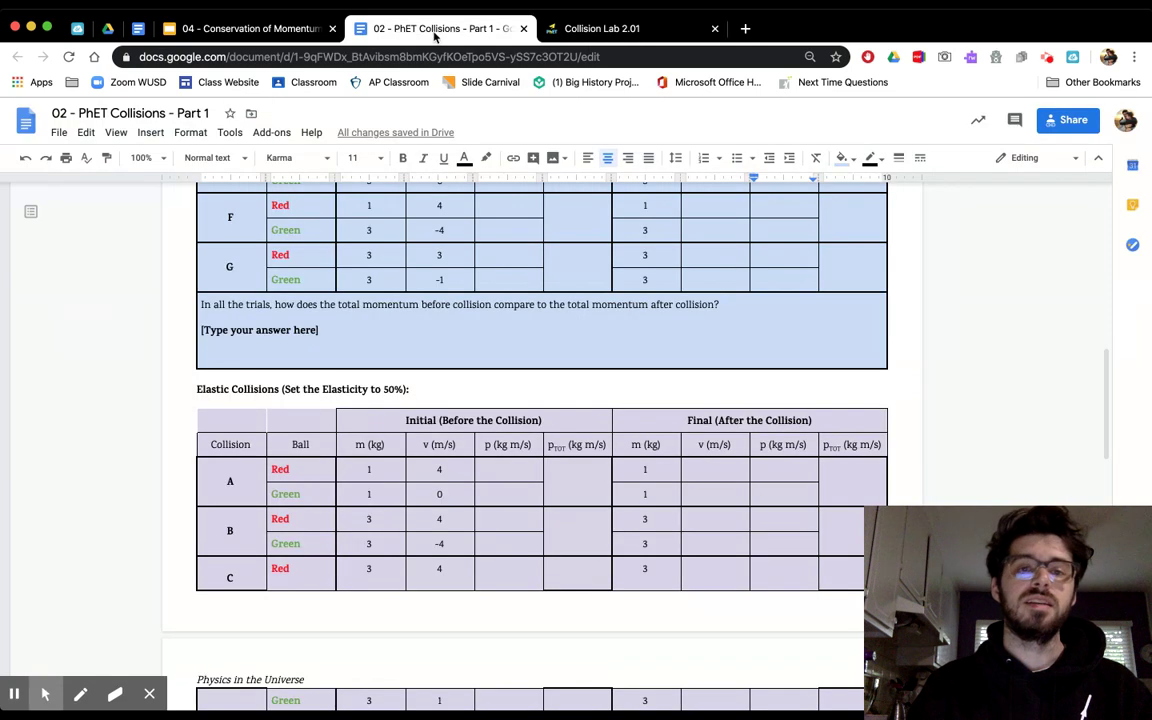